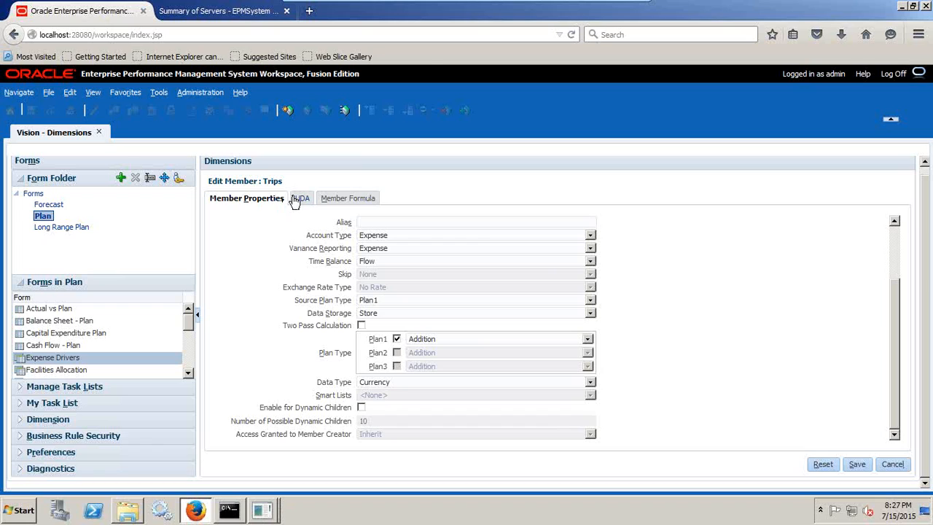
- Close the Vision application and open Planning Administration
left_click(99, 132)
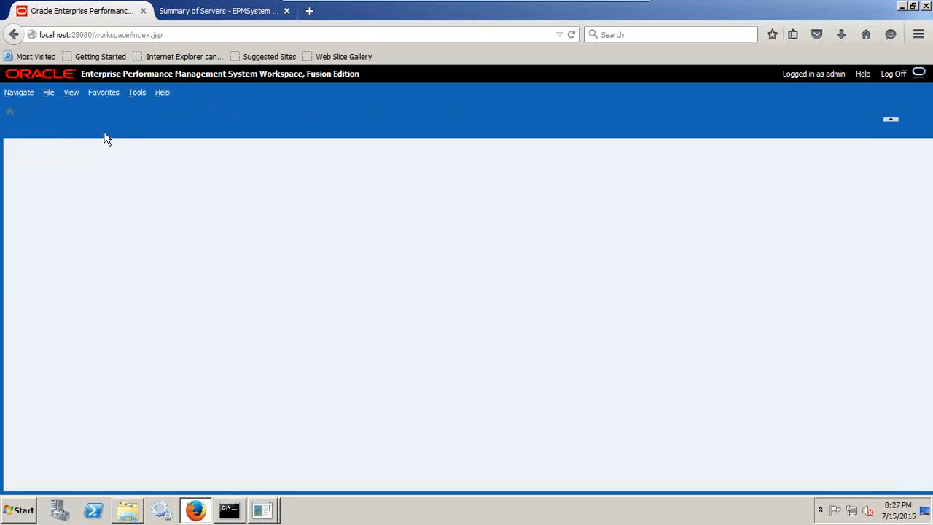
left_click(53, 93)
mouse_move(71, 110)
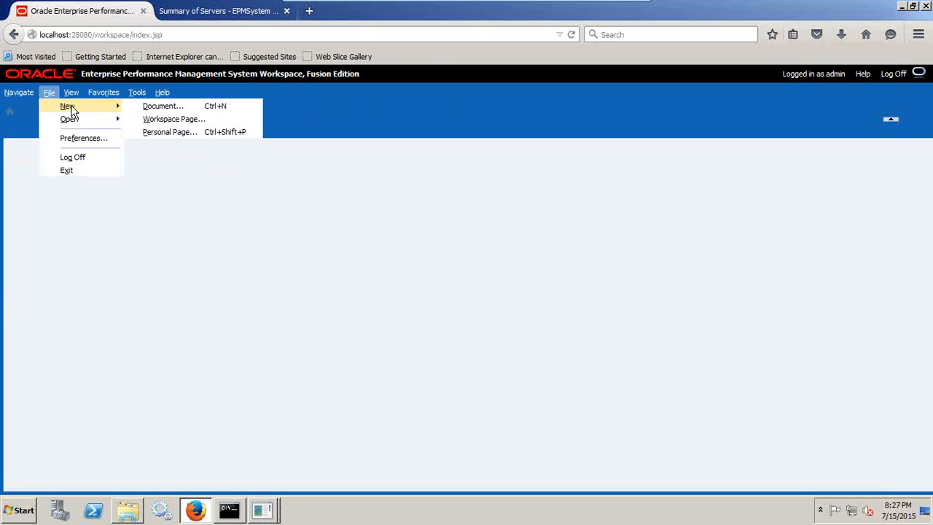
left_click(19, 93)
left_click(19, 92)
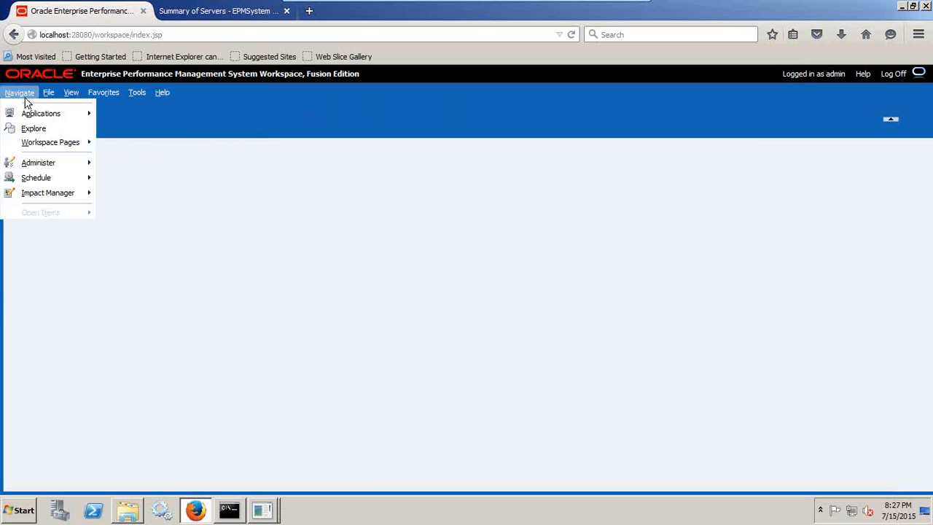
mouse_move(37, 168)
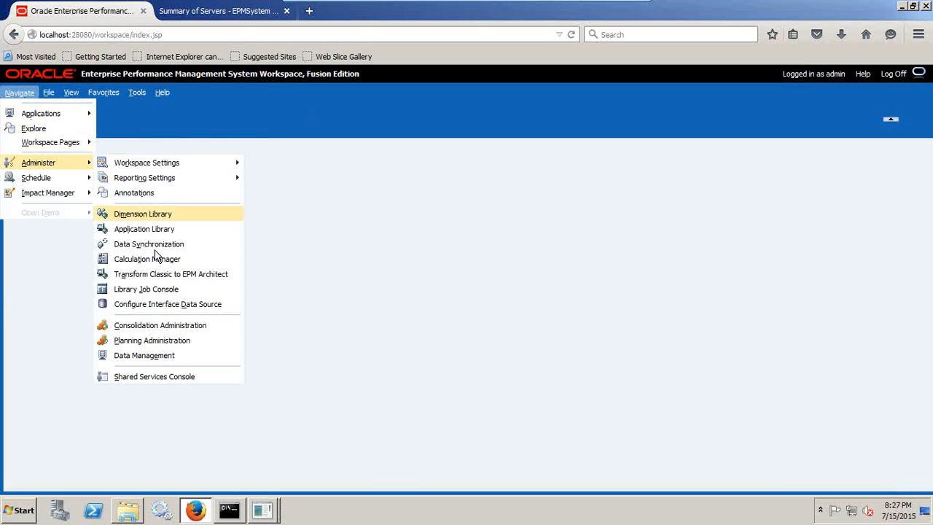
left_click(152, 340)
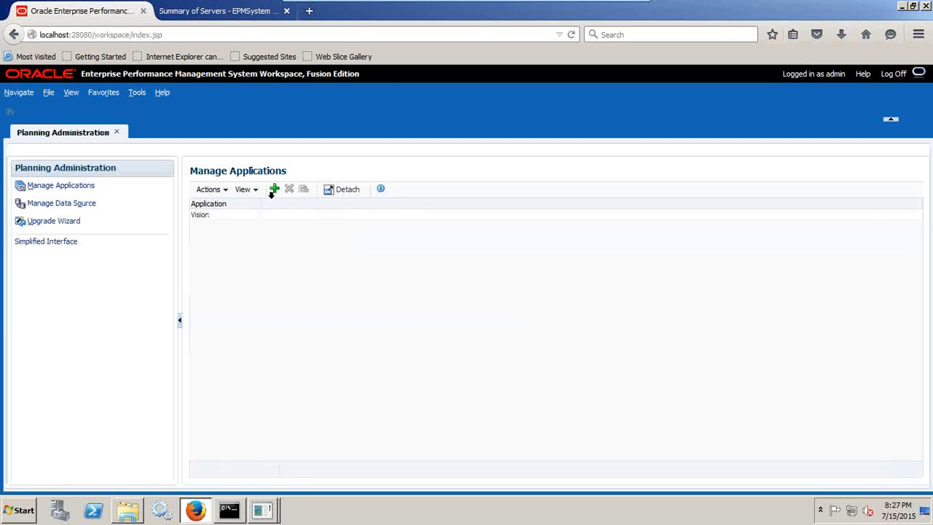
- Start creating a new planning application and view the available application types
left_click(275, 191)
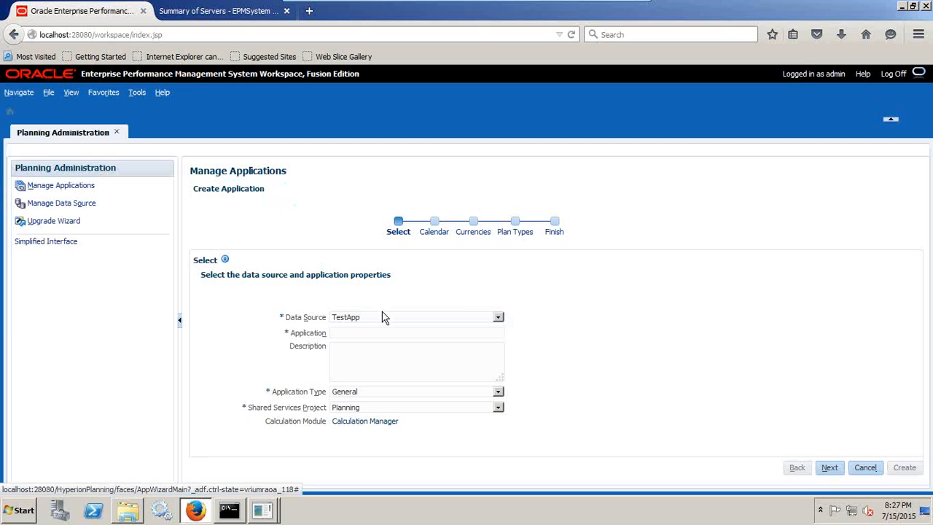
left_click(386, 395)
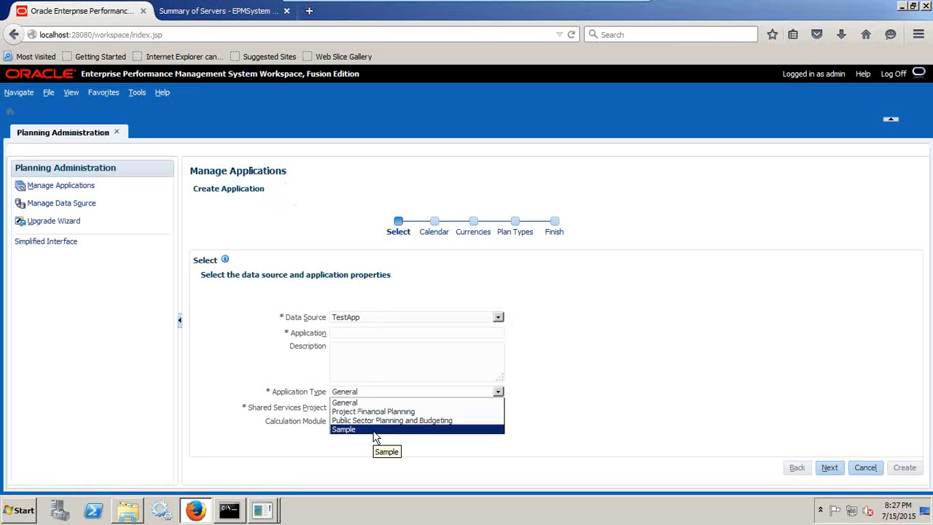
left_click(573, 398)
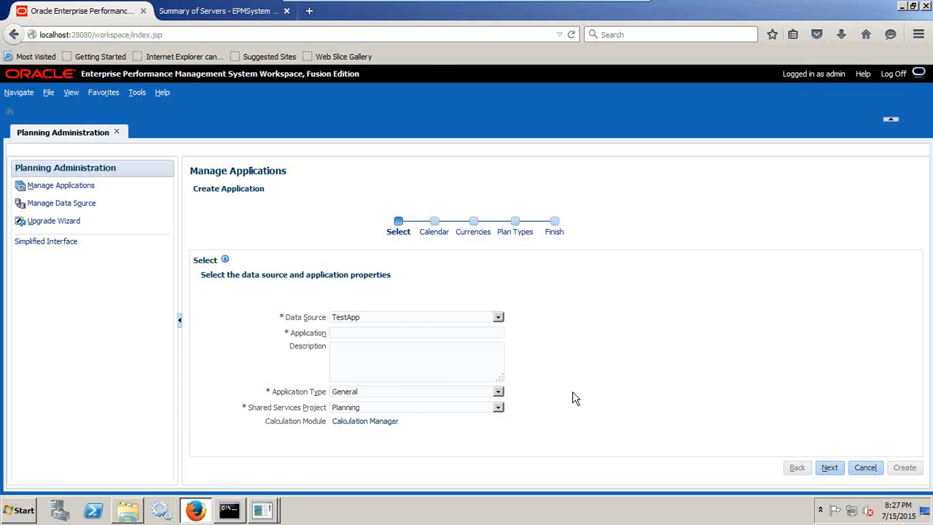
- Choose the Sample application type, view its preset application settings, and return to the initial selection page
left_click(362, 393)
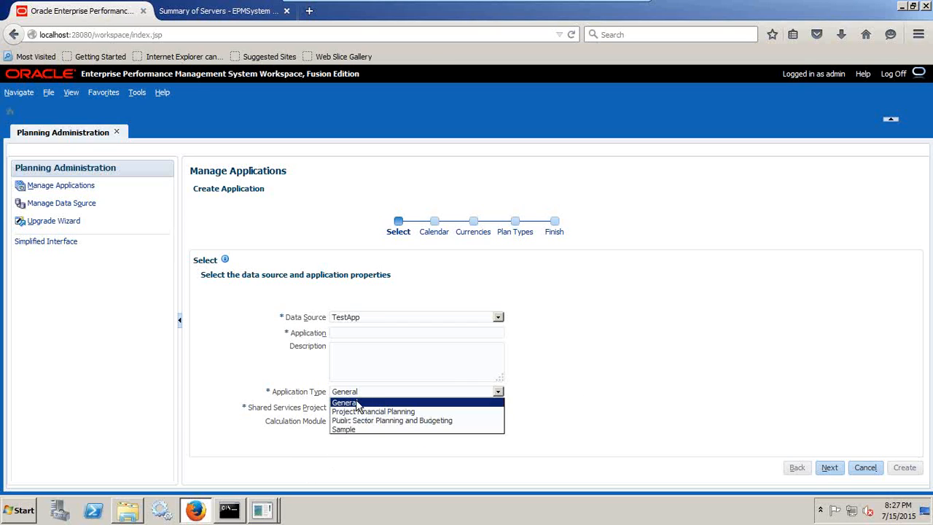
left_click(350, 428)
left_click(829, 467)
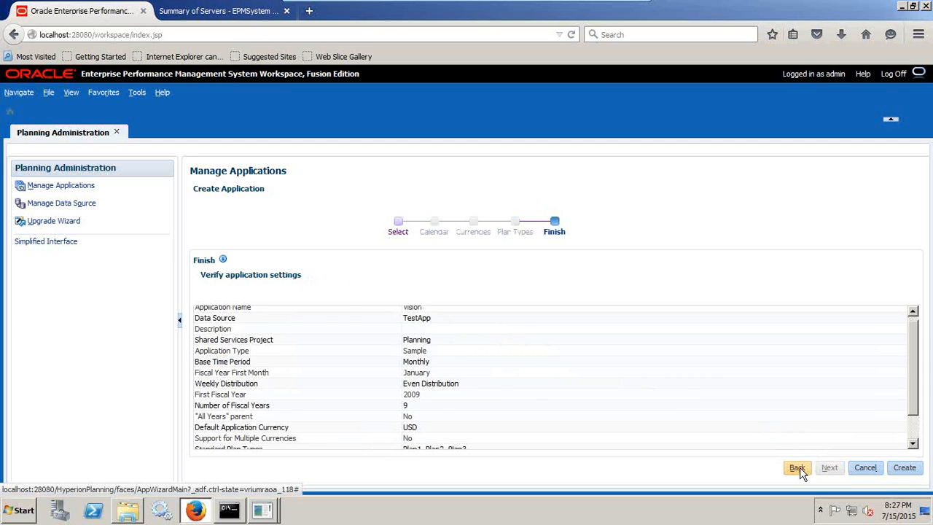
left_click(800, 471)
- Set the application type to General and try to continue in the wizard
left_click(376, 394)
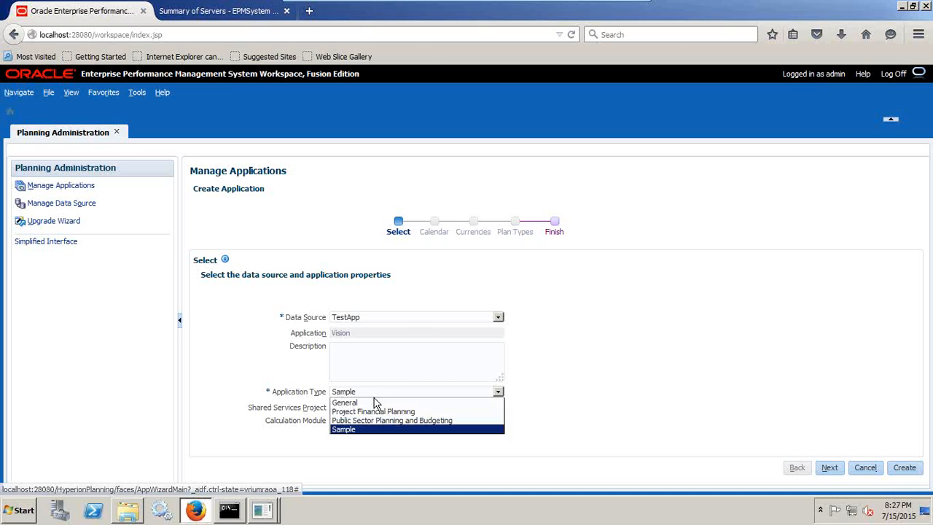
left_click(375, 403)
left_click(825, 465)
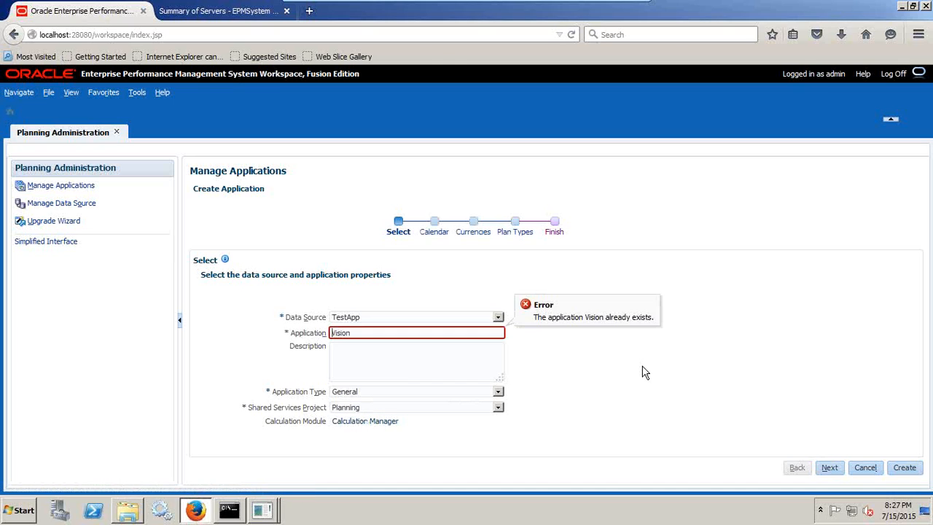
- Name the application TestApp and continue to the calendar settings
left_click(413, 321)
left_click(408, 329)
double_click(366, 332)
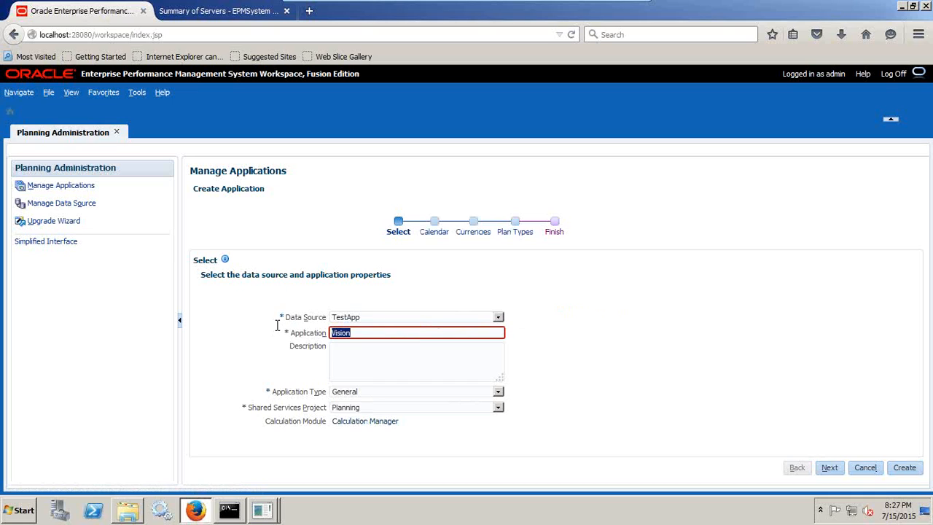
type("Te")
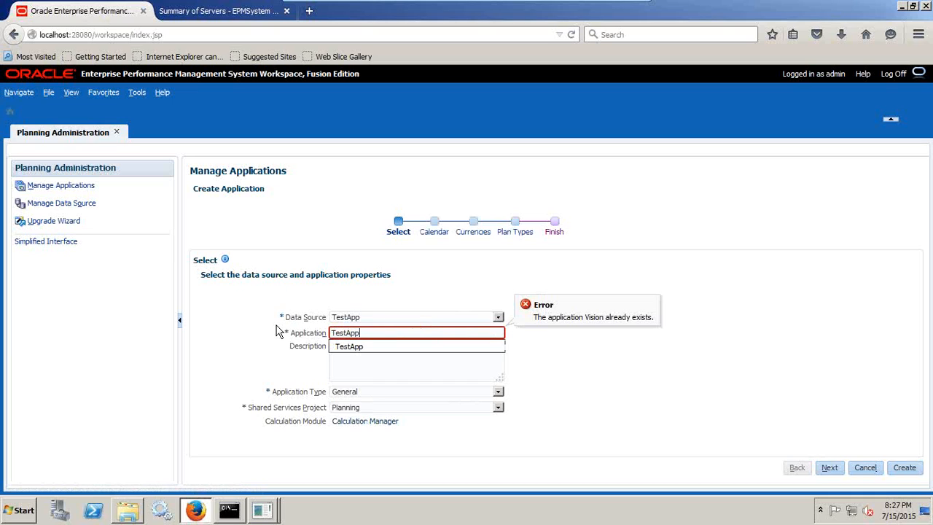
type("stApp")
left_click(830, 467)
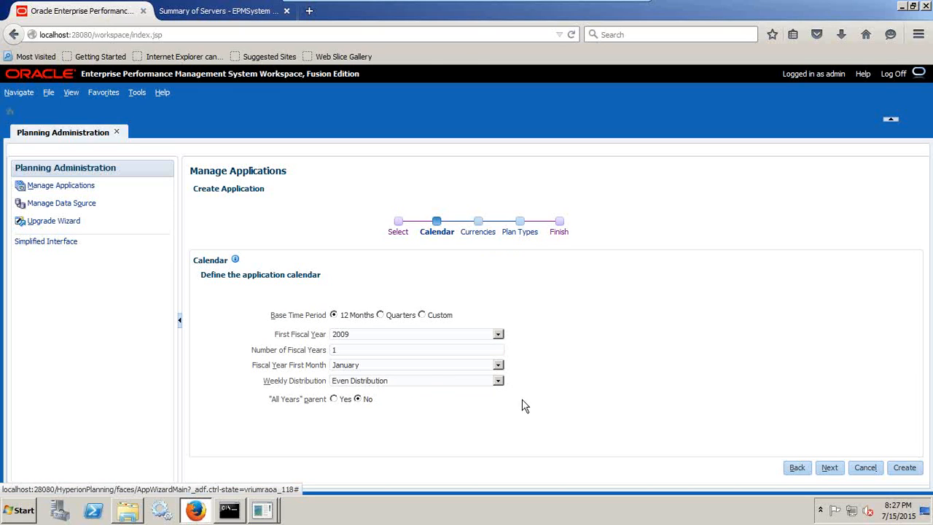
- Display the weekly distribution options, and switch to the Book1 workbook in Excel
left_click(416, 380)
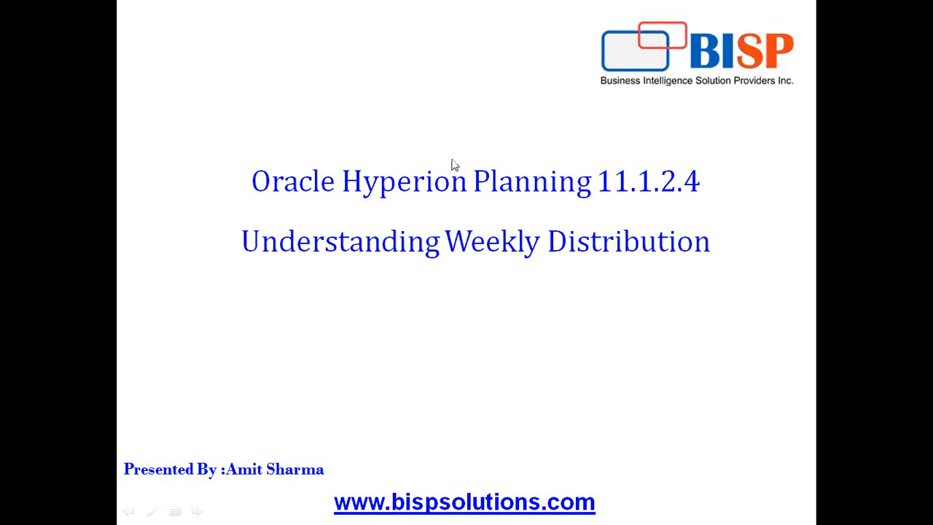
key("super")
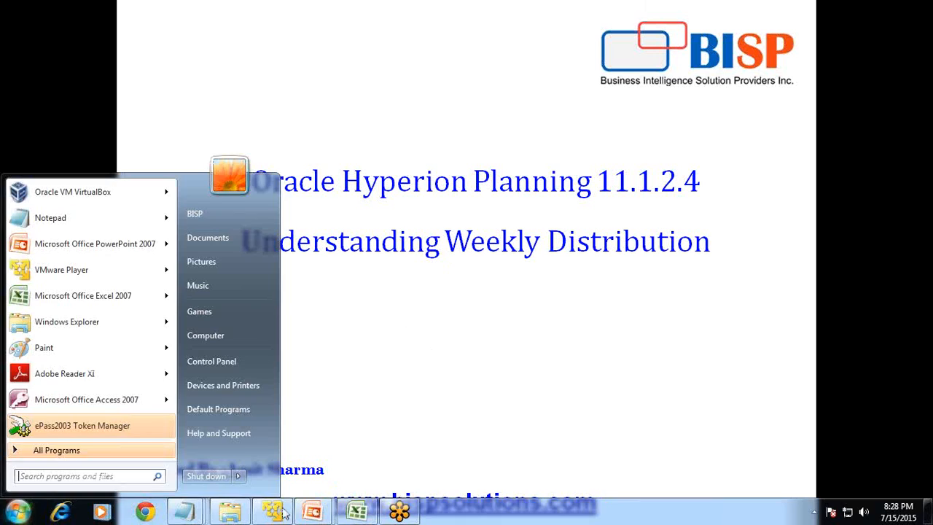
left_click(358, 513)
left_click(281, 246)
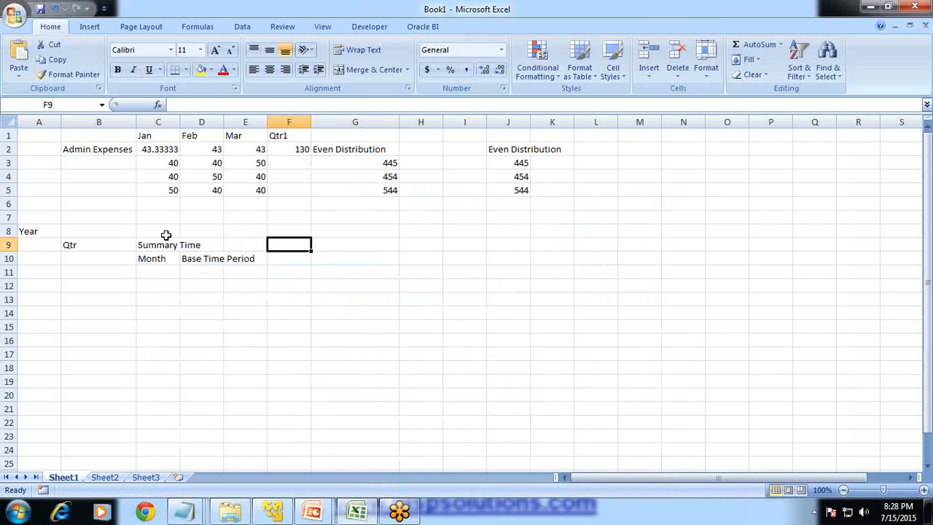
- Clear the time period notes in A8:G13 and the monthly values in C2:E5
left_click_drag(31, 236, 316, 294)
key("Delete")
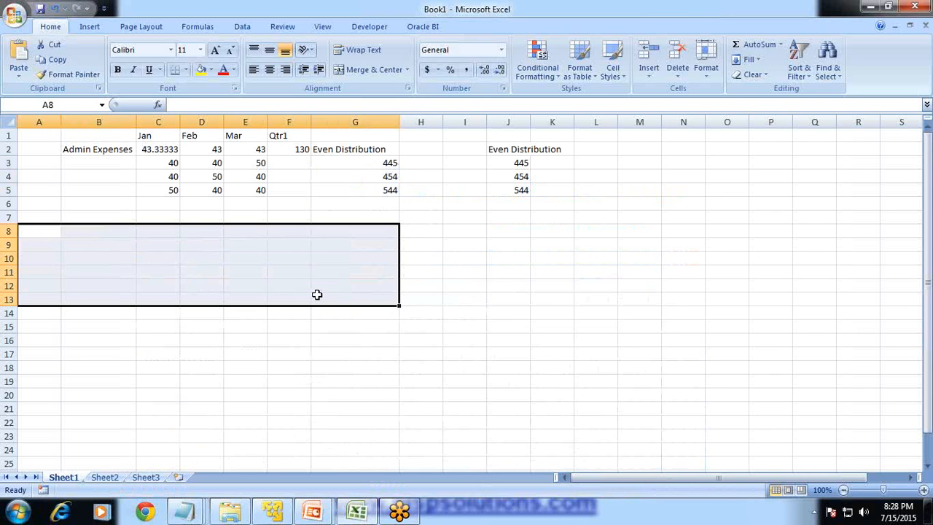
left_click_drag(162, 151, 252, 194)
key("Delete")
- Enter the heading "Distribution Types" in cell G1 above the distribution names
key("Up")
key("Right")
key("Right")
key("Right")
key("Right")
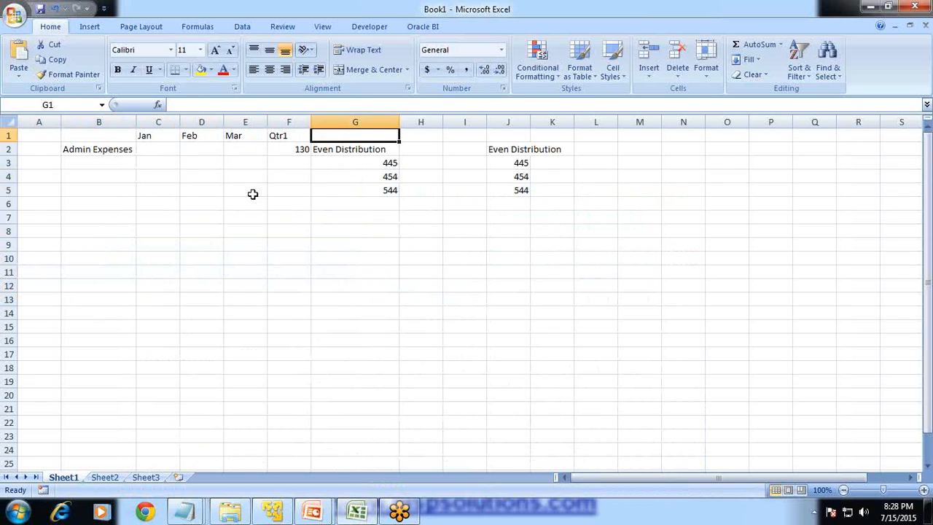
key("Right")
key("Down")
key("Left")
key("Up")
type("Distribution")
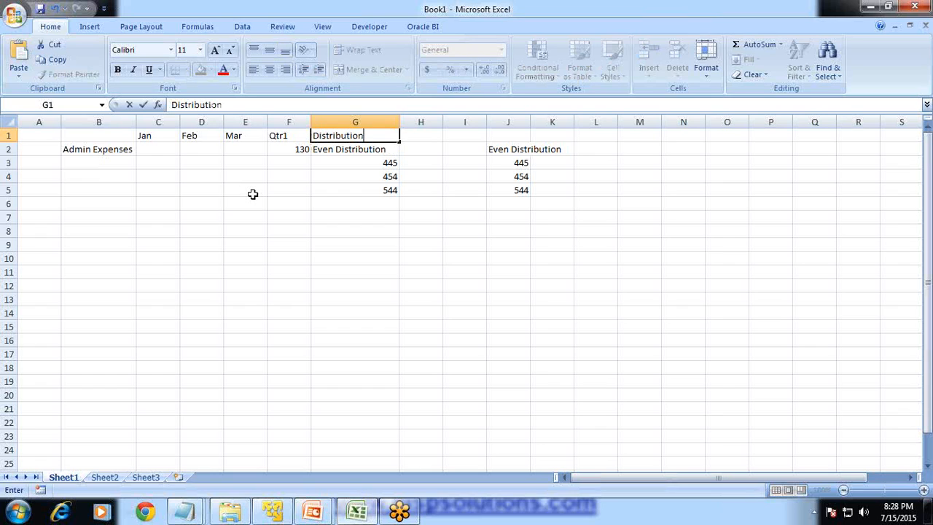
type(" Types")
key("Return")
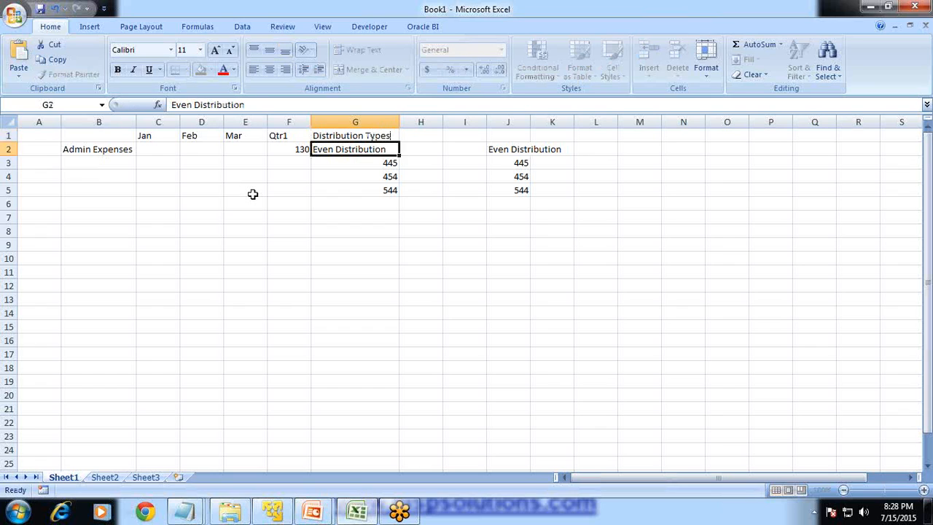
- Apply a light grey fill to the header cells C1:G1 and to the Admin Expenses label in B2
key("Up")
key("shift+Left")
key("shift+Left")
key("shift+Left")
key("shift+Left")
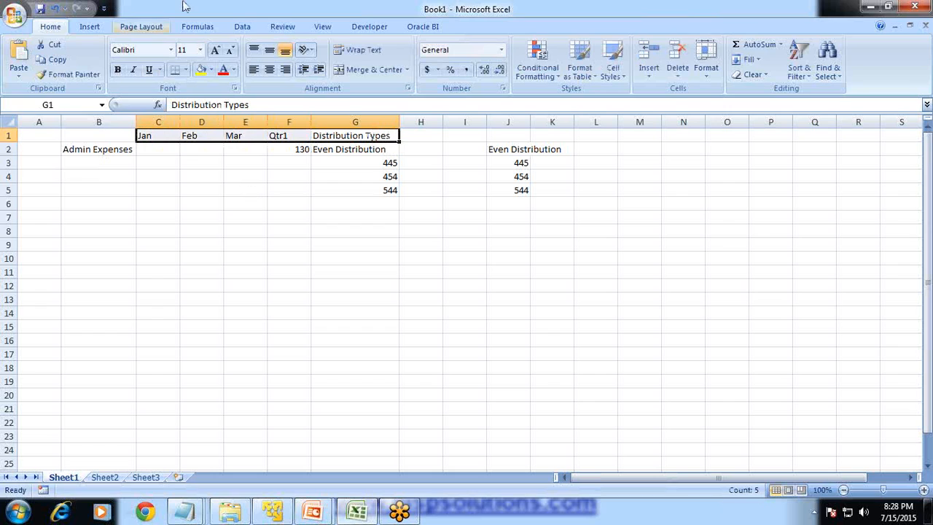
left_click(212, 71)
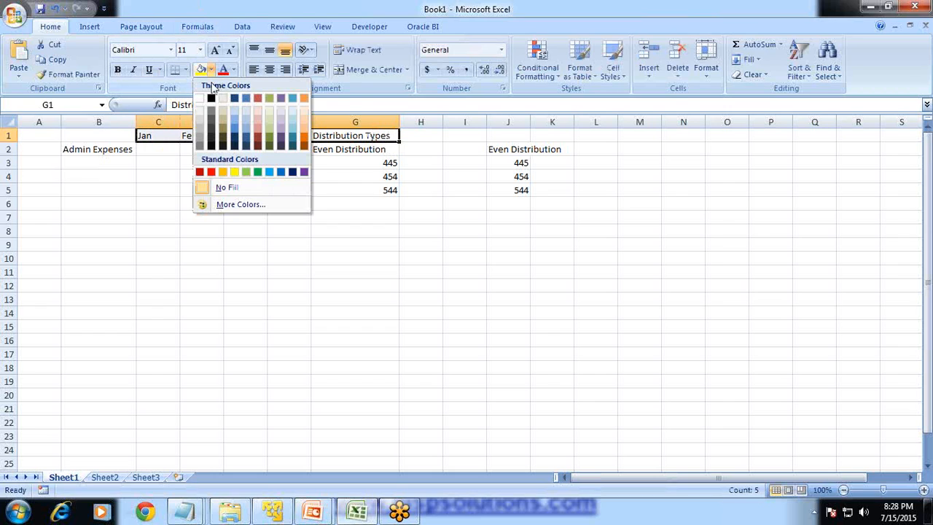
left_click(201, 121)
left_click(102, 149)
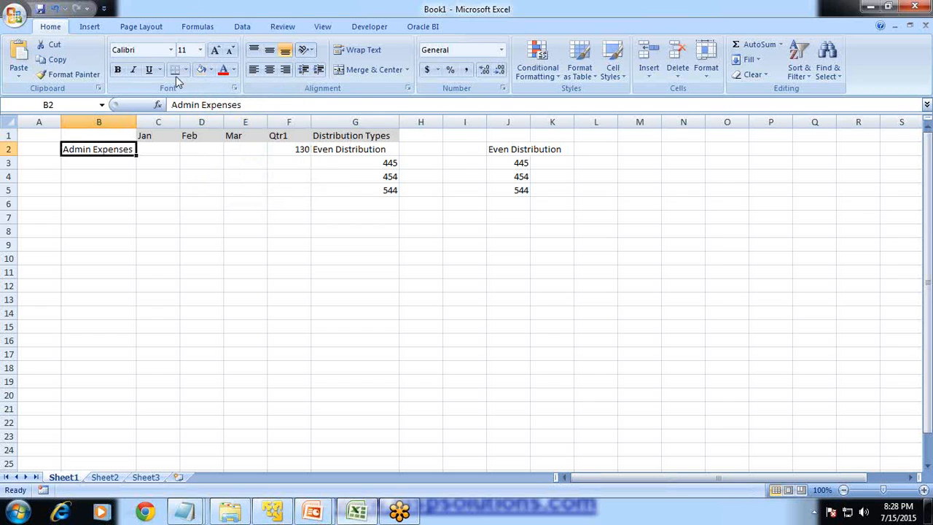
- Enter the label "Trips" in B3 below Admin Expenses and "Expenses" beside it in A3
left_click(100, 161)
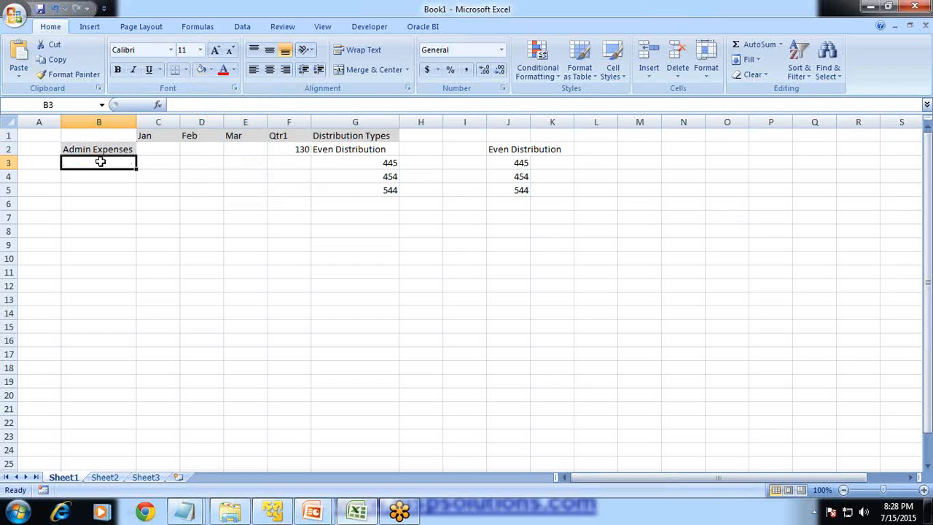
type("Trips")
key("Return")
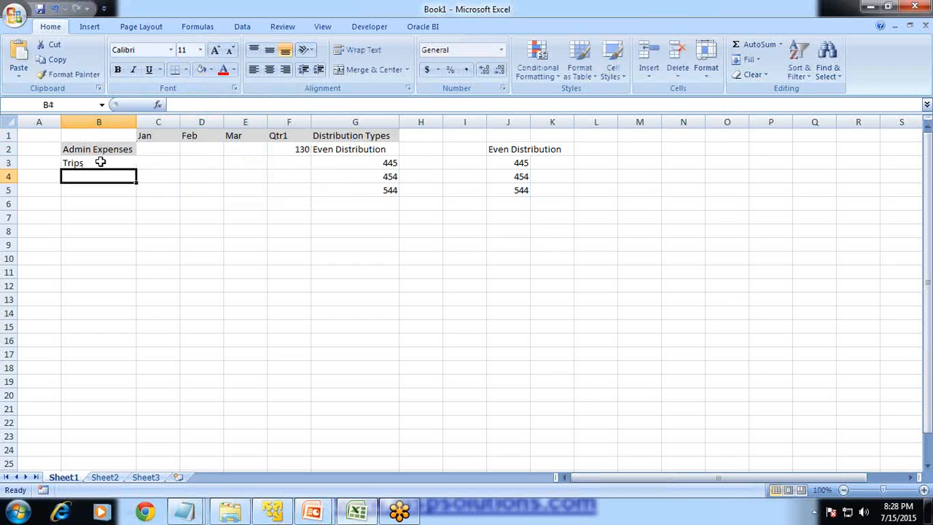
key("Up")
key("Up")
key("Left")
key("Down")
type("Expe")
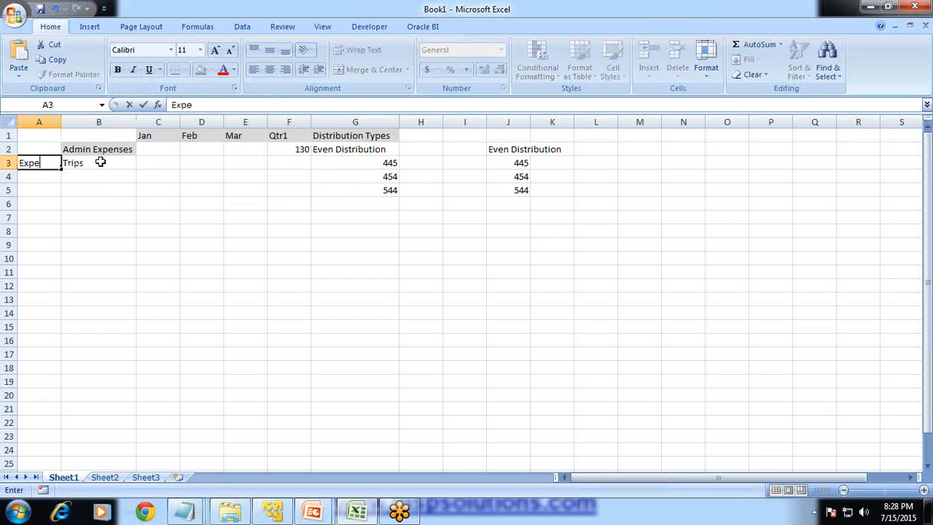
type("nses")
key("Return")
key("Up")
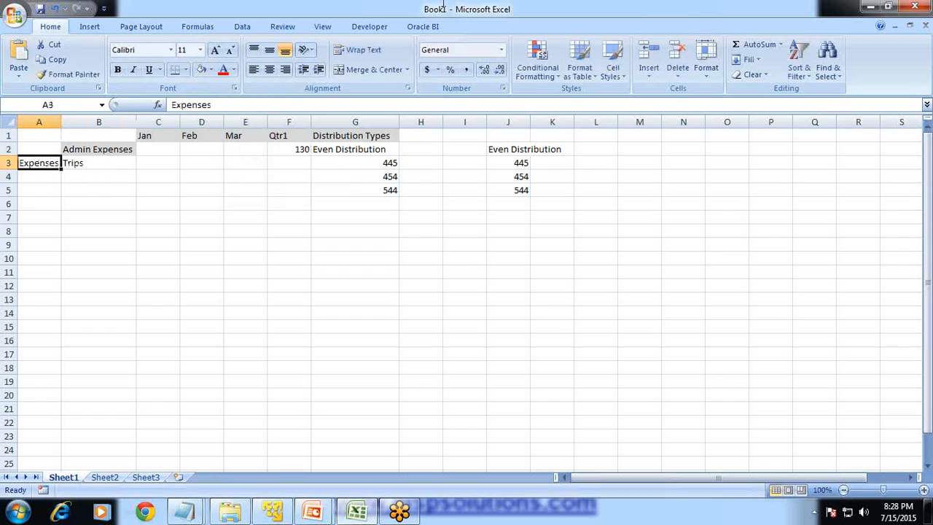
- Copy the formatting of the Admin Expenses label in B2 to the Trips label in B3
left_click(86, 151)
left_click(70, 74)
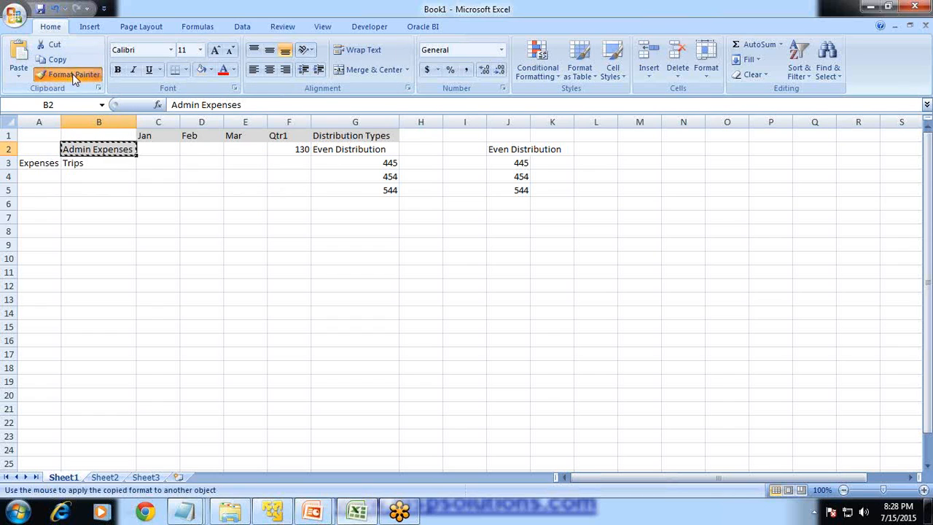
left_click(86, 156)
- Calculate January's even share of the Qtr1 admin expenses in C2 with the formula =F2/3
left_click(159, 148)
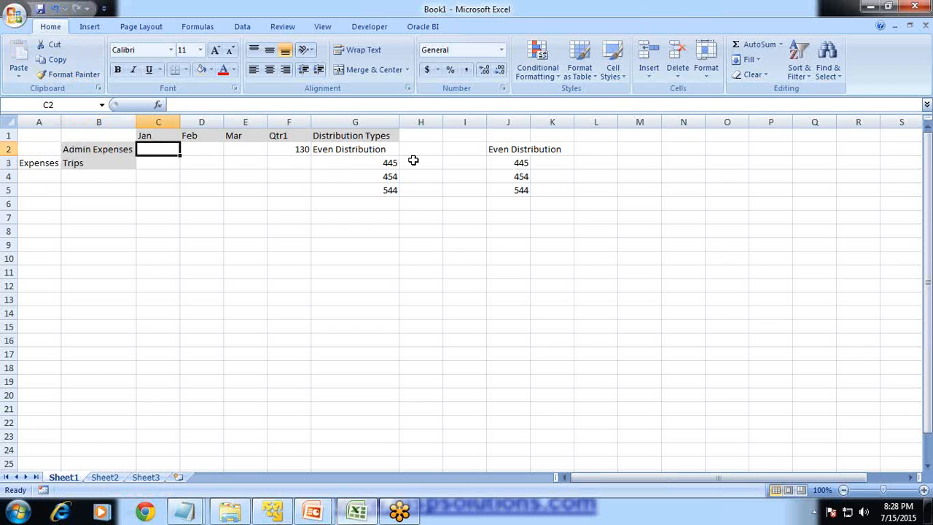
left_click(367, 149)
left_click(290, 150)
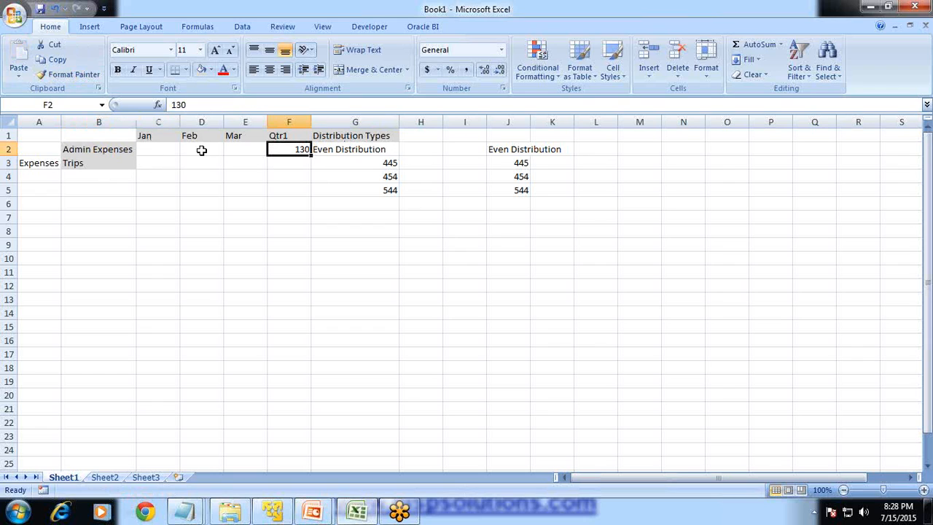
left_click(156, 149)
type("=")
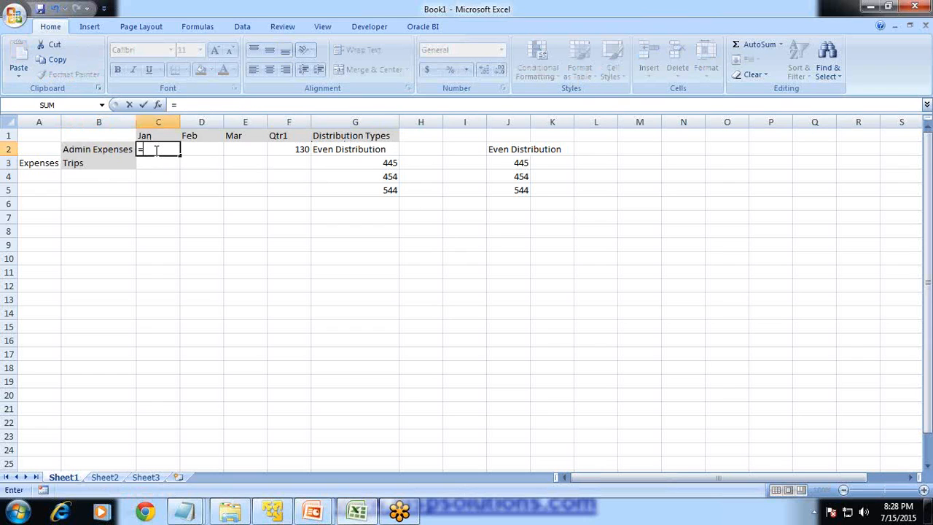
left_click(291, 149)
type("/3")
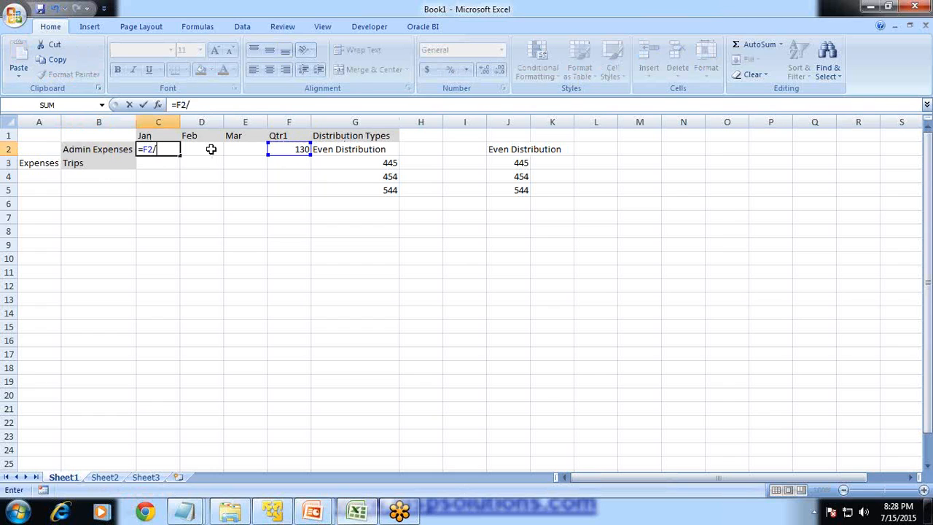
key("Return")
key("Up")
left_click(210, 149)
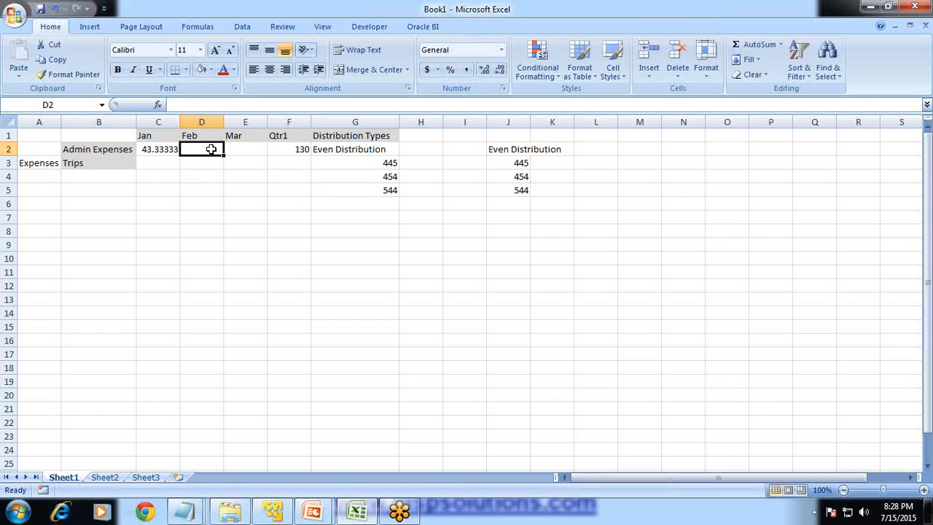
- Enter 43 as the February and March admin expenses in D2 and E2
type("43")
key("Return")
key("Up")
key("Right")
type("43")
key("Return")
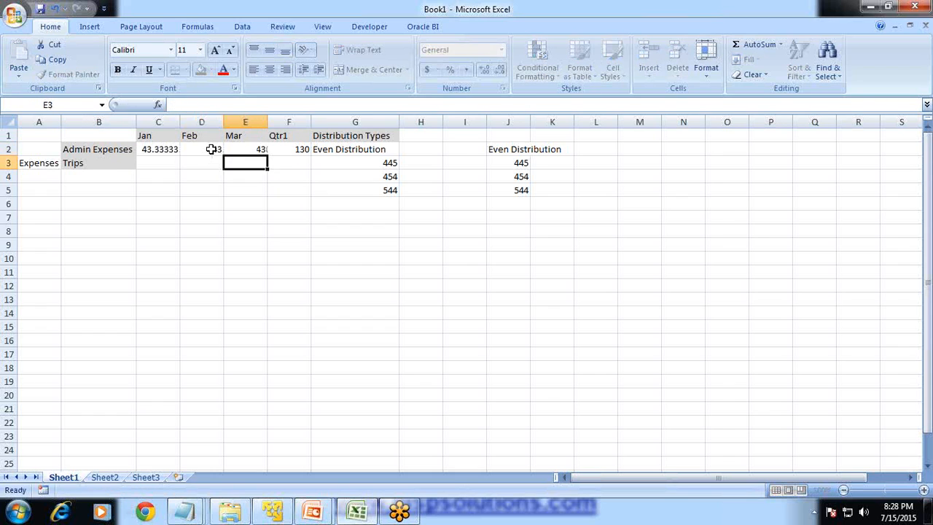
- Enter 130 as the Qtr1 value of the Trips row in F3
key("Right")
key("Right")
key("Right")
key("Left")
key("Left")
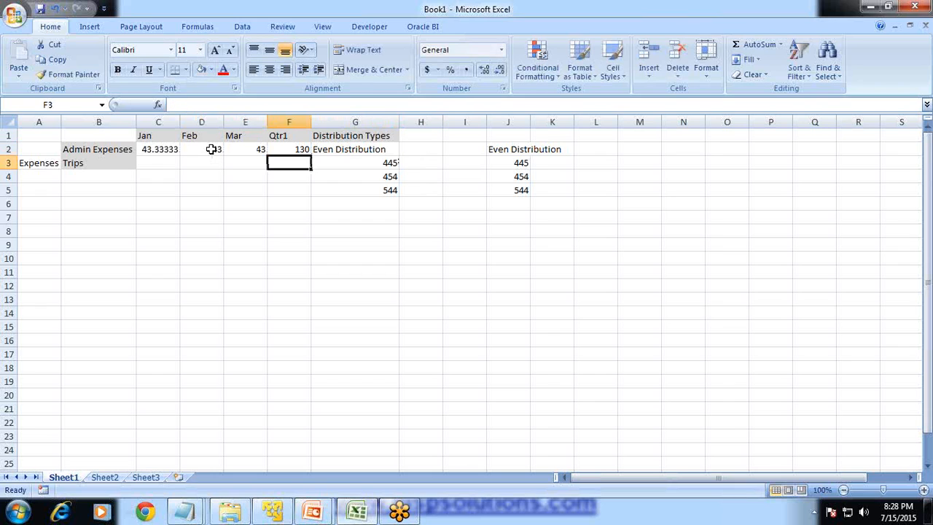
type("130")
key("Return")
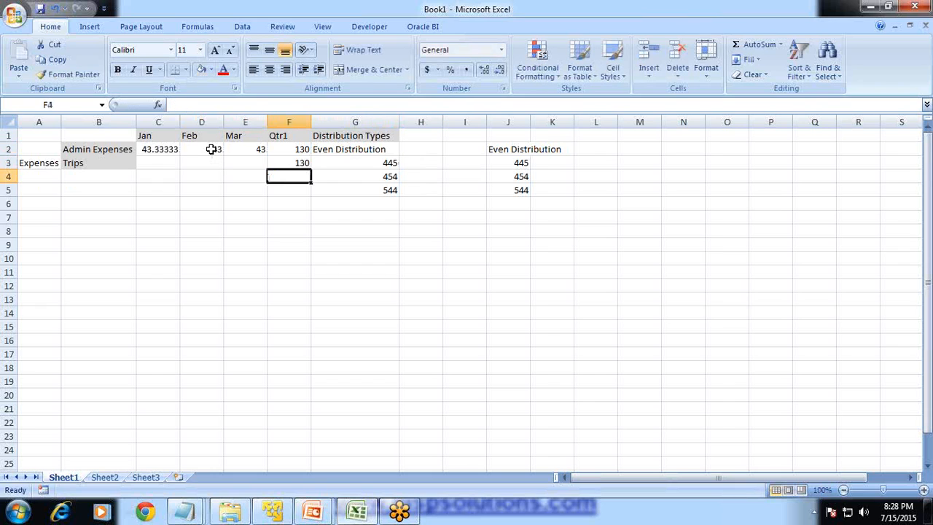
- Split the Trips quarter in the 4-4-5 pattern by entering 40, 40 and 50 in C3:E3
key("Up")
key("Left")
key("Left")
key("Left")
type("40")
key("Return")
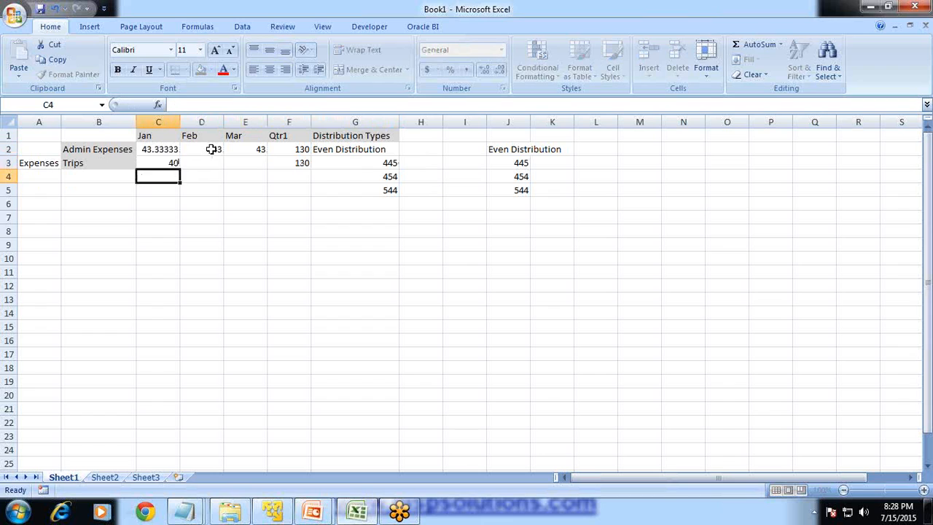
key("Up")
key("Right")
type("40")
key("Return")
key("Up")
key("Right")
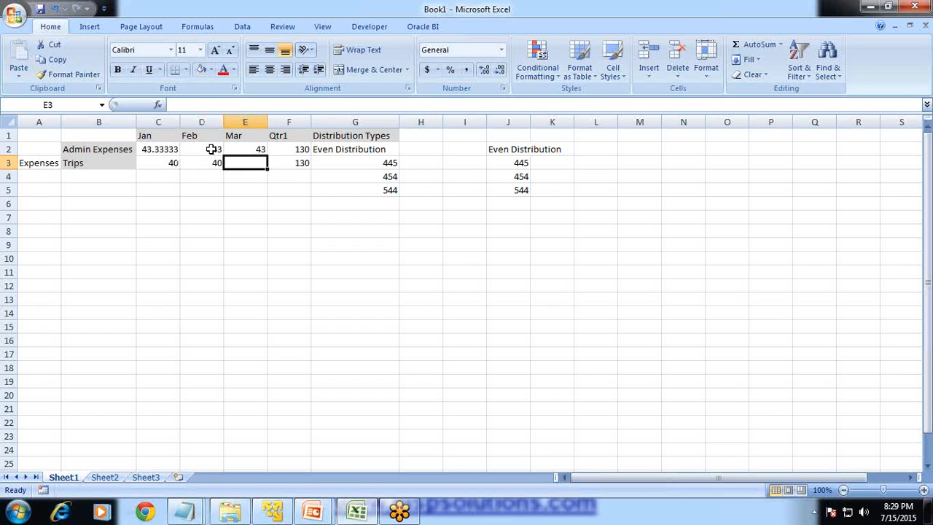
type("50")
key("Return")
key("Return")
- Enter 13 in H3, H4 and H5 beside the distribution types 445, 454 and 544
key("Left")
key("Up")
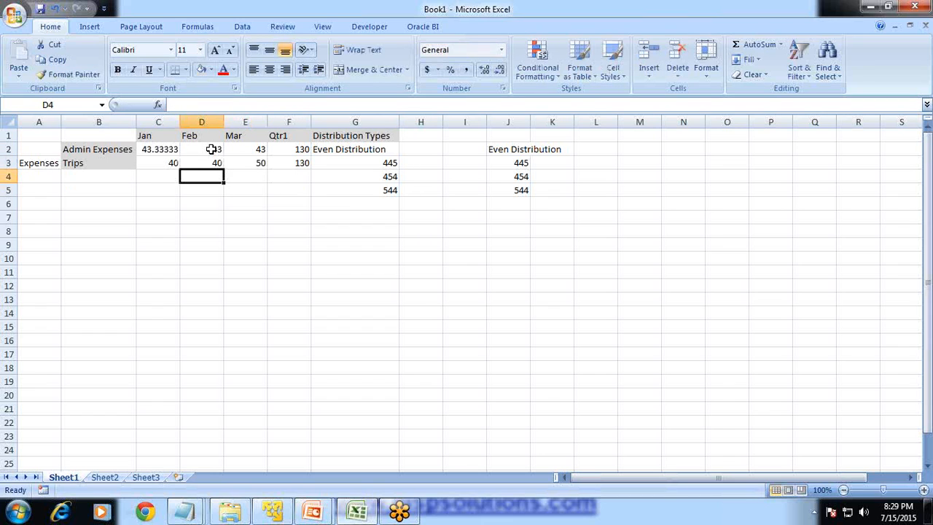
key("Right")
key("Right")
key("Right")
key("Right")
key("Right")
key("Up")
key("Left")
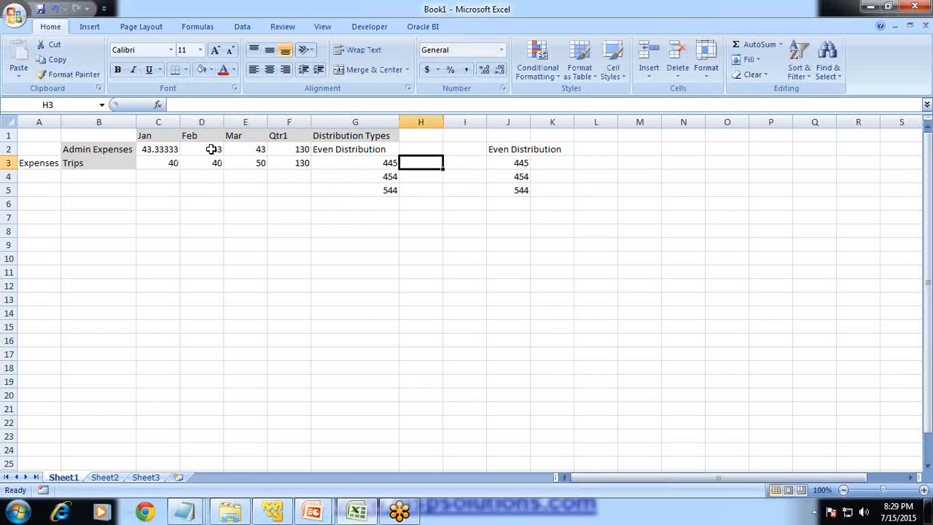
type("13")
key("Return")
type("13")
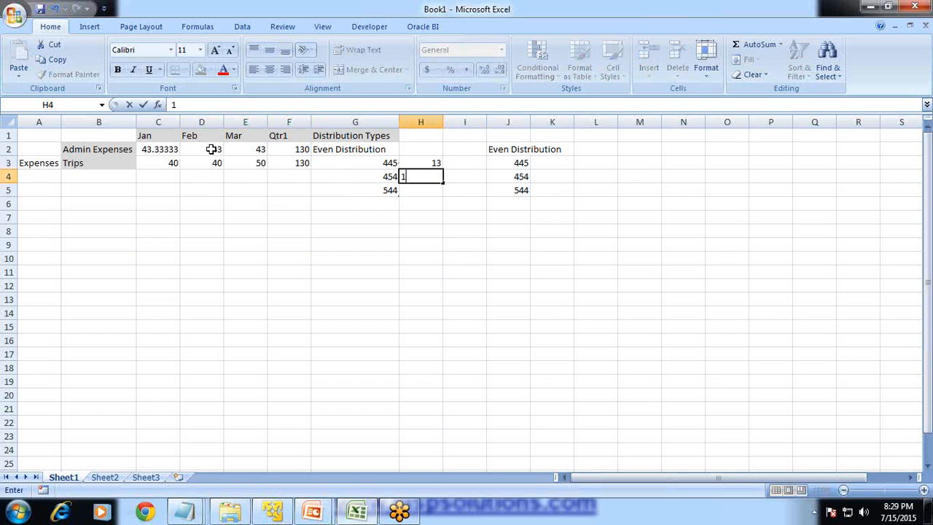
key("Return")
type("13")
key("Return")
- Fill row 4 with the 4-5-4 split by entering 40, 50 and 40 for January to March
key("Up")
key("Up")
key("Left")
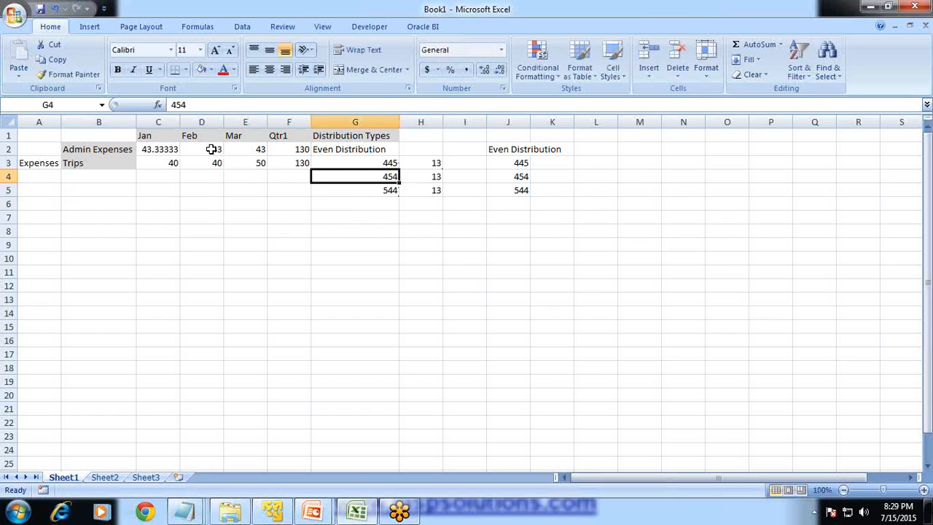
key("Left")
key("Left")
key("Left")
key("Left")
type("40")
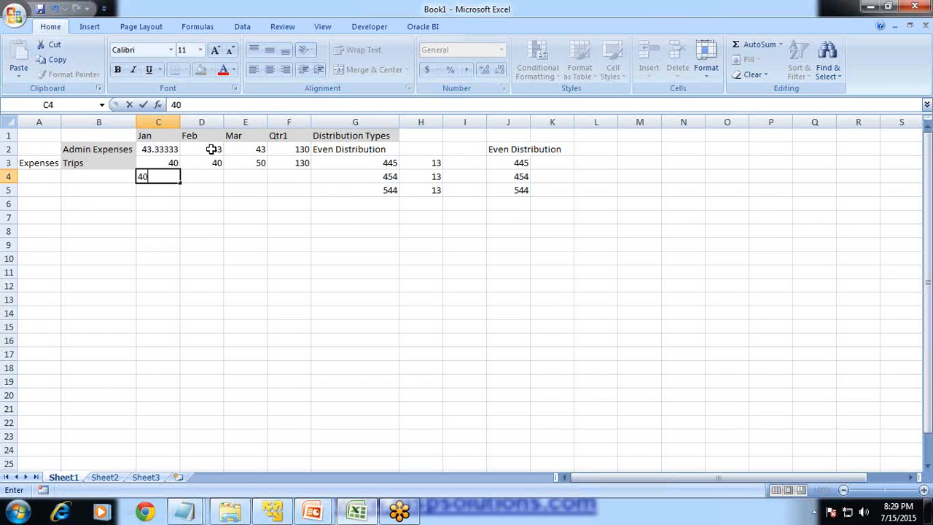
key("Right")
type("5")
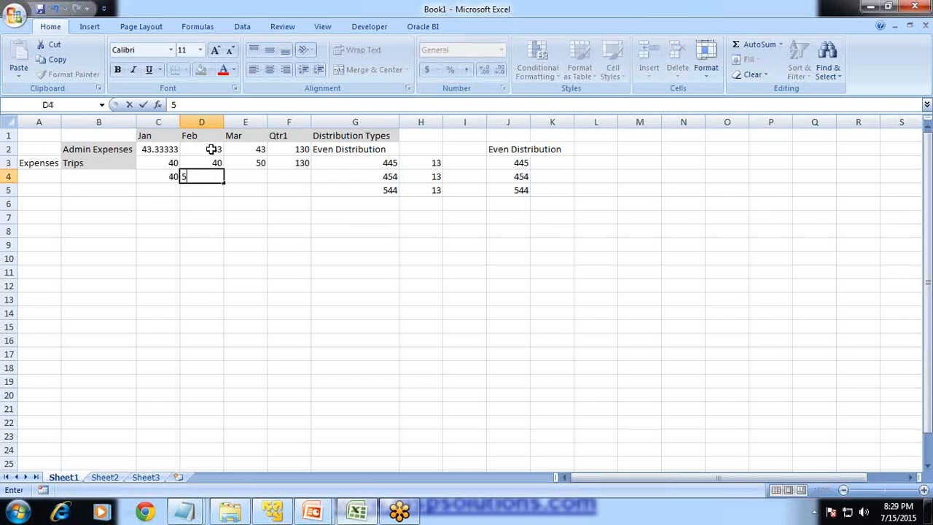
type("0")
key("Right")
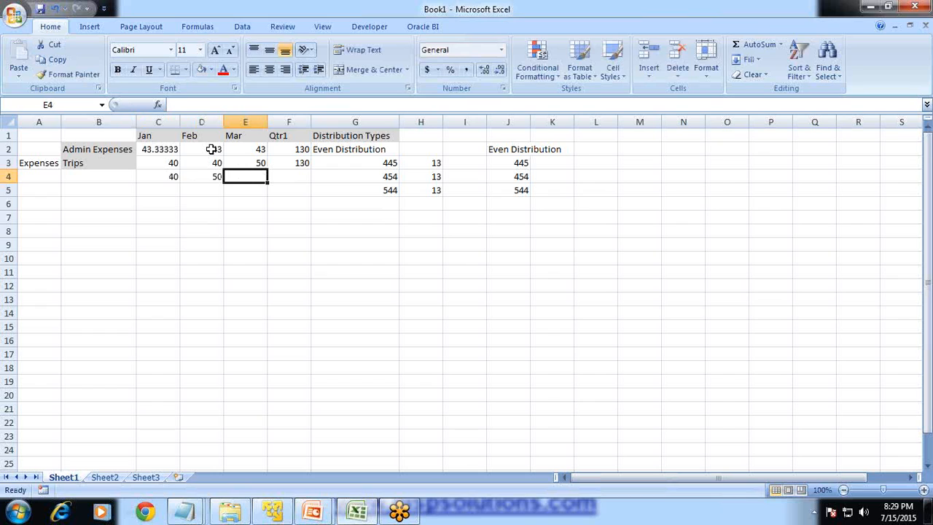
type("40")
key("Return")
- Fill row 5 with the 5-4-4 split by entering 50, 40 and 40 for January to March
key("Left")
key("Left")
type("50")
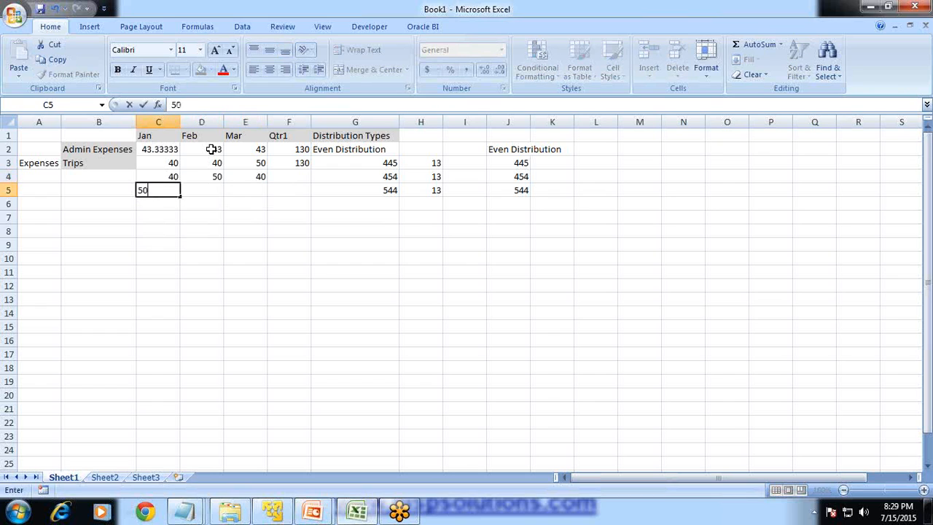
type("0")
key("BackSpace")
key("Return")
key("Up")
key("Right")
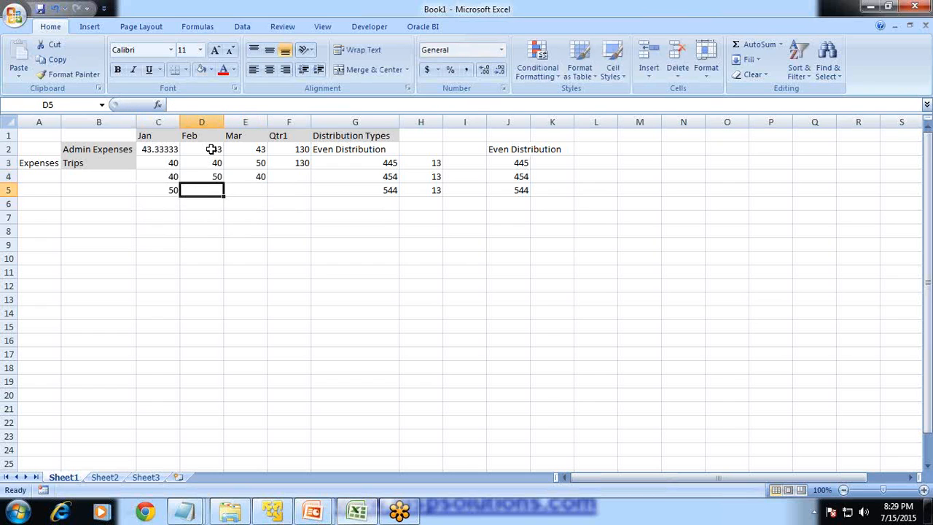
type("40")
key("Right")
type("4")
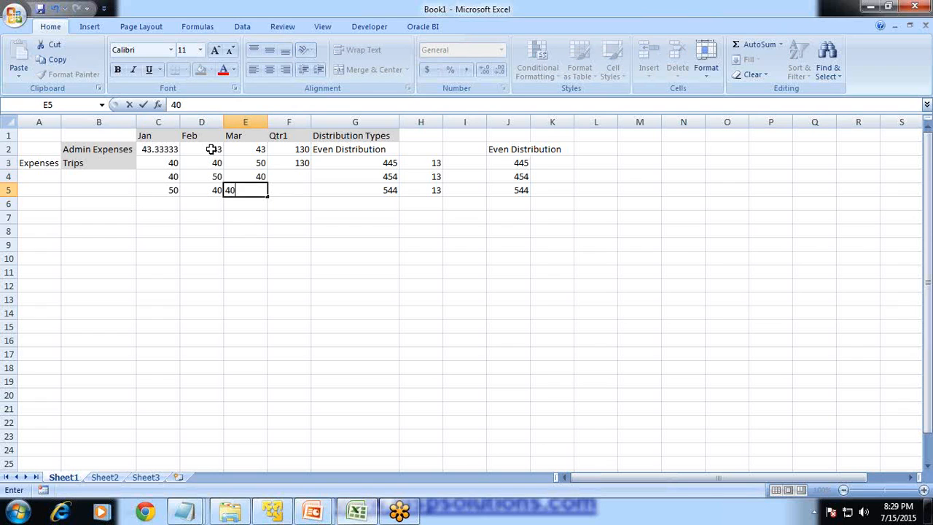
key("Return")
- Insert a blank row above the month header row
key("Up")
key("Up")
key("Up")
key("Up")
key("Right")
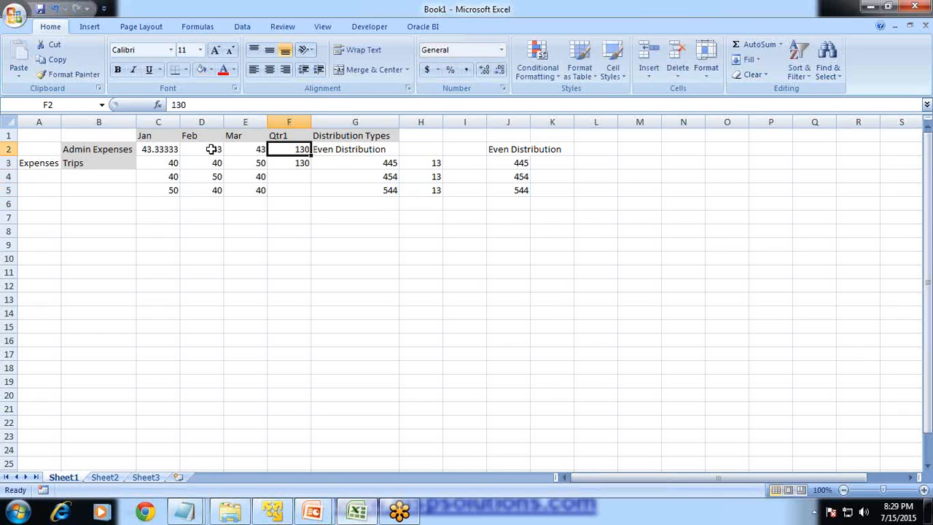
key("Up")
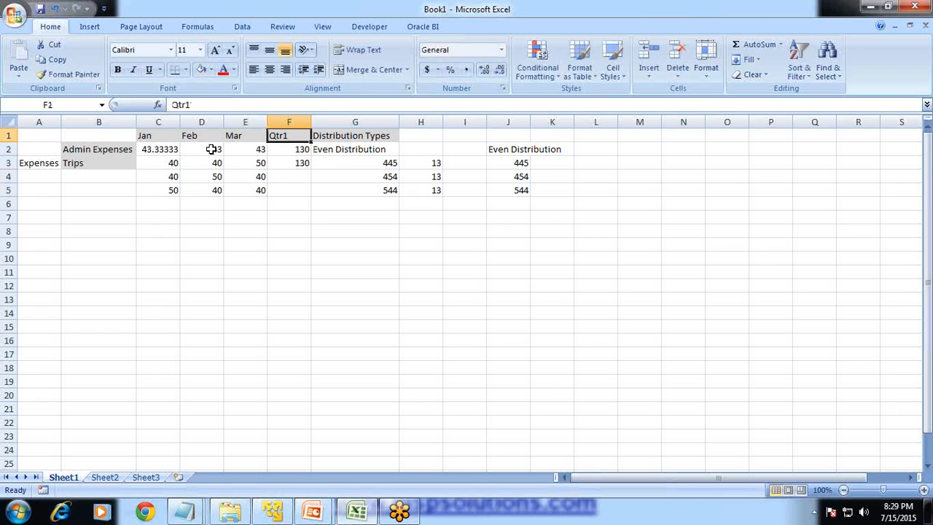
right_click(8, 135)
left_click(55, 207)
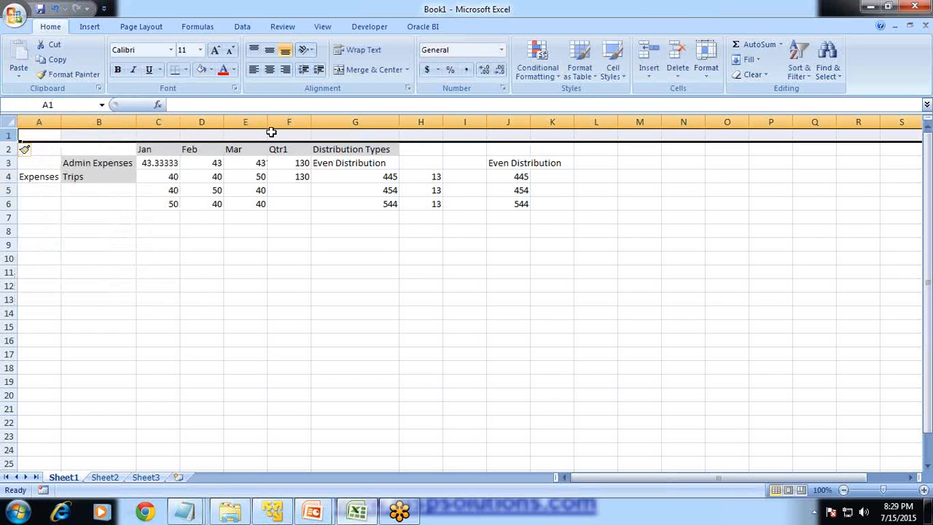
- Lay out a stepped time hierarchy with "Year" in A10, "Qtr" in B11 and "Month" in C12
left_click(48, 260)
type("Year")
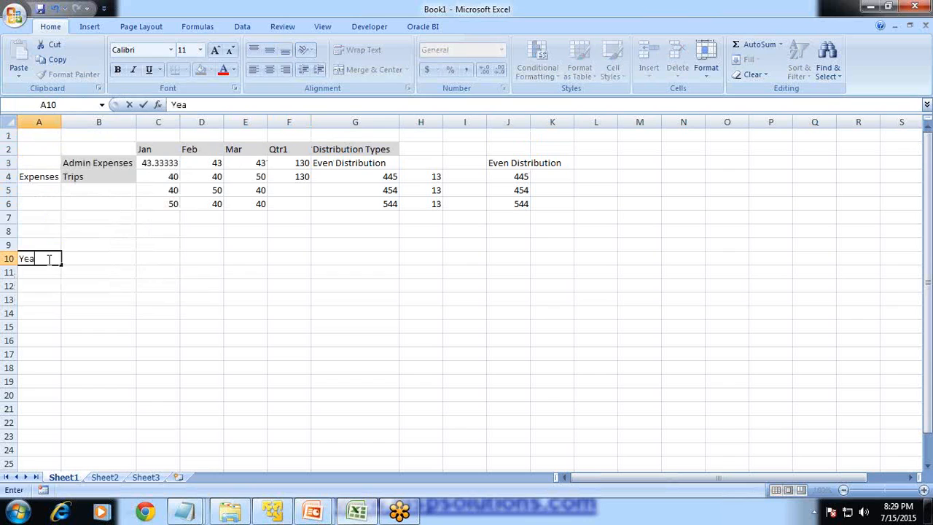
key("Return")
key("Right")
type("Qtr")
key("Return")
key("Right")
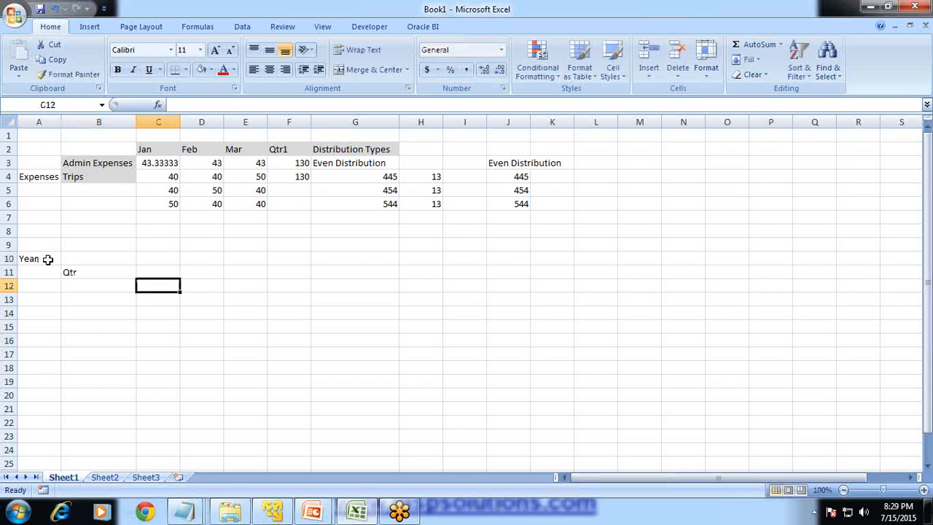
type("Month")
key("Return")
- Label the quarter level "Summary" in D11 and the month level "Base Time Period" in D12
key("Up")
key("Up")
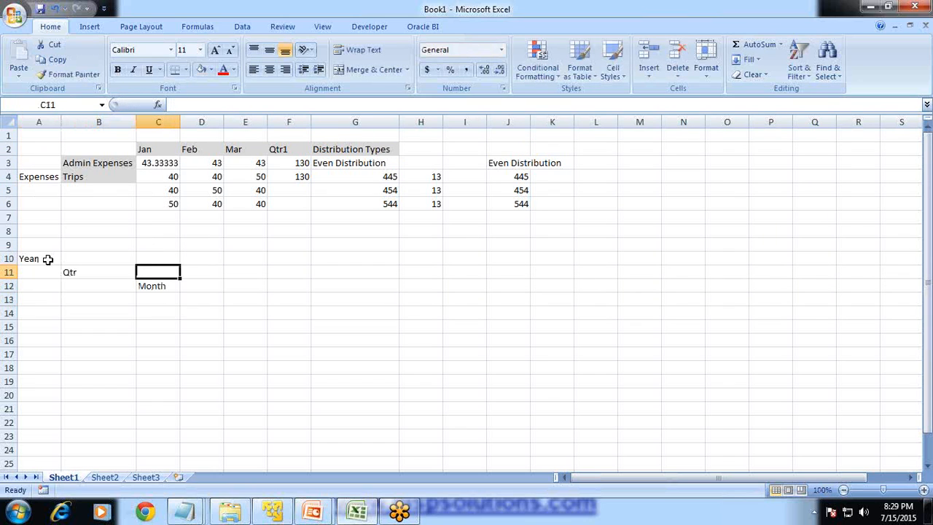
key("Right")
type("Summary")
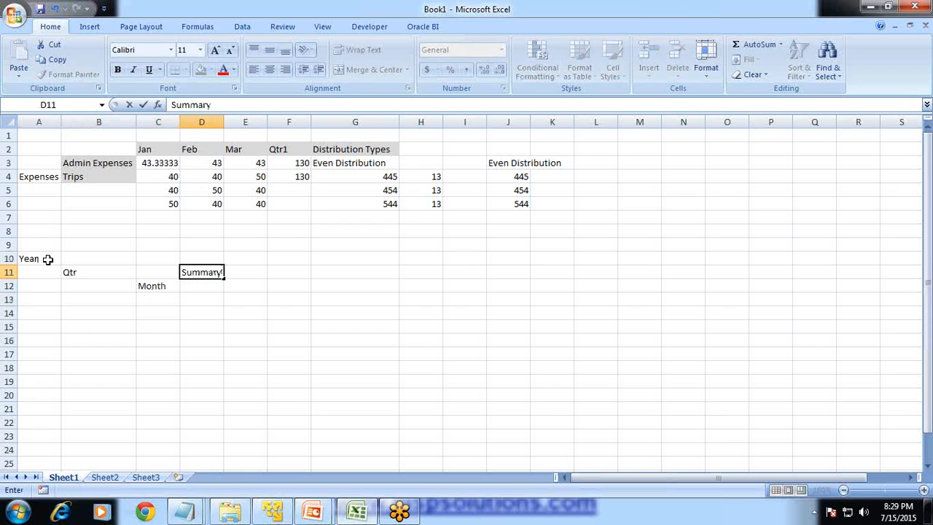
key("Return")
type("Base")
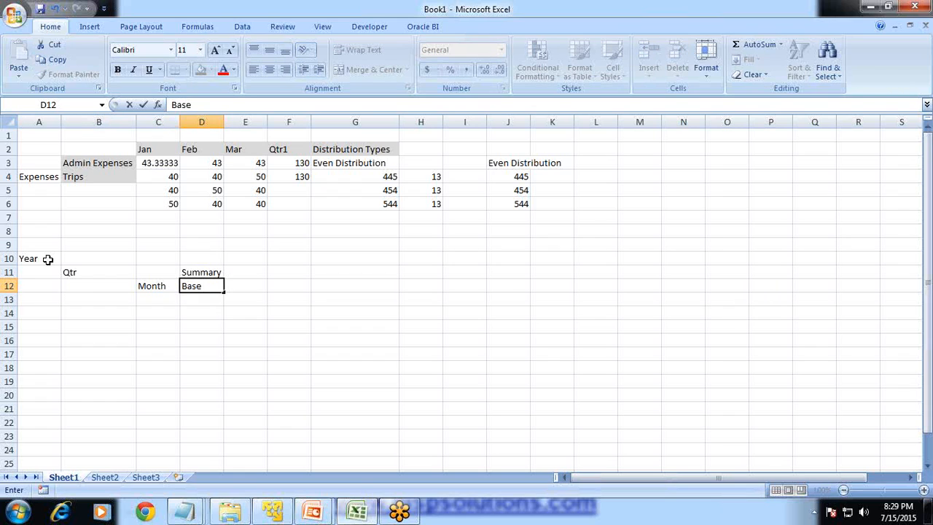
type("Time Period")
key("Return")
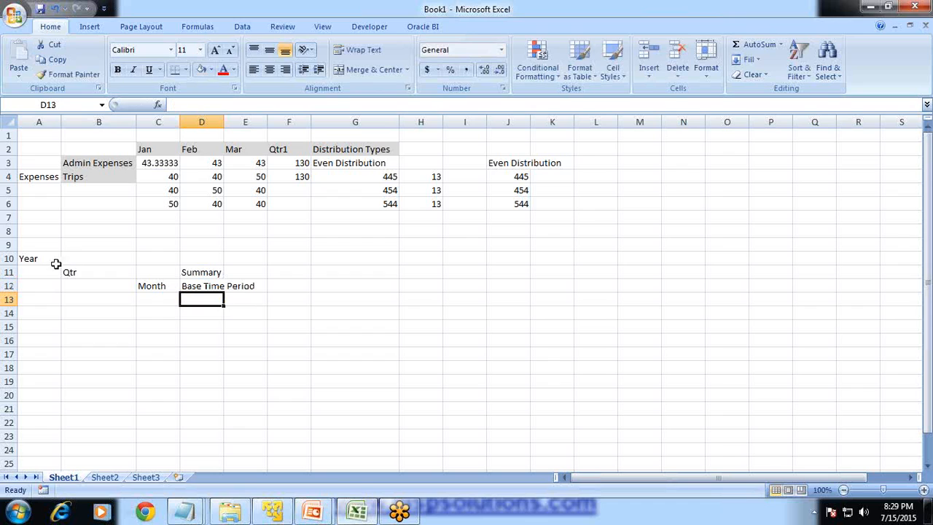
- Switch to the EPM Workspace in the browser and open the Vision application
left_click(348, 160)
left_click(351, 150)
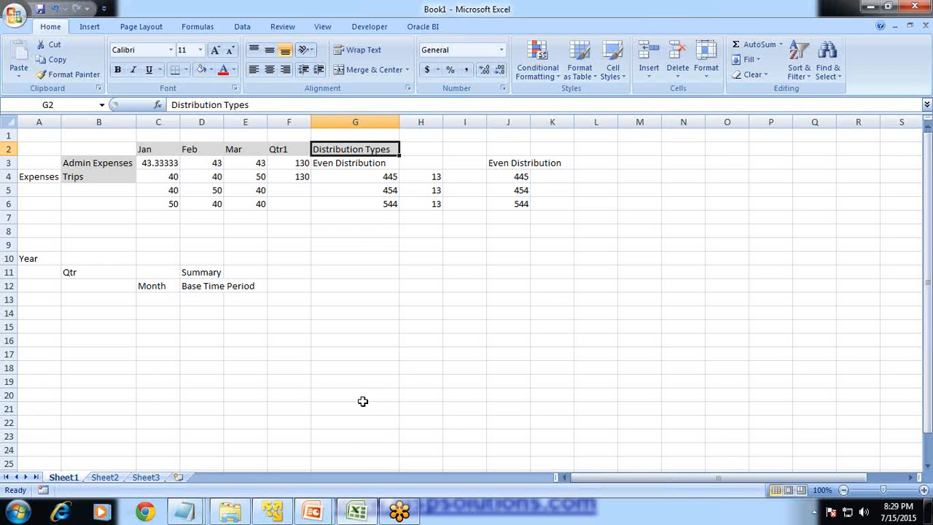
left_click(288, 513)
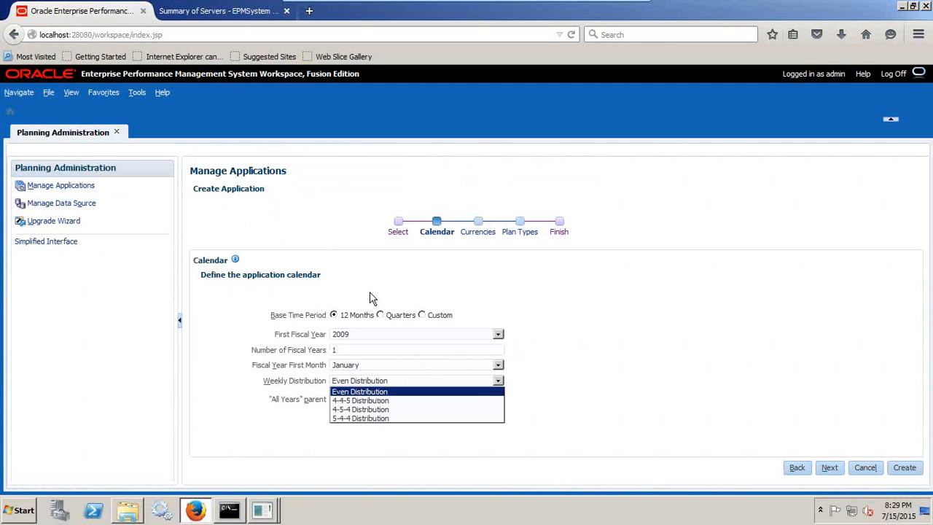
left_click(612, 341)
left_click(49, 92)
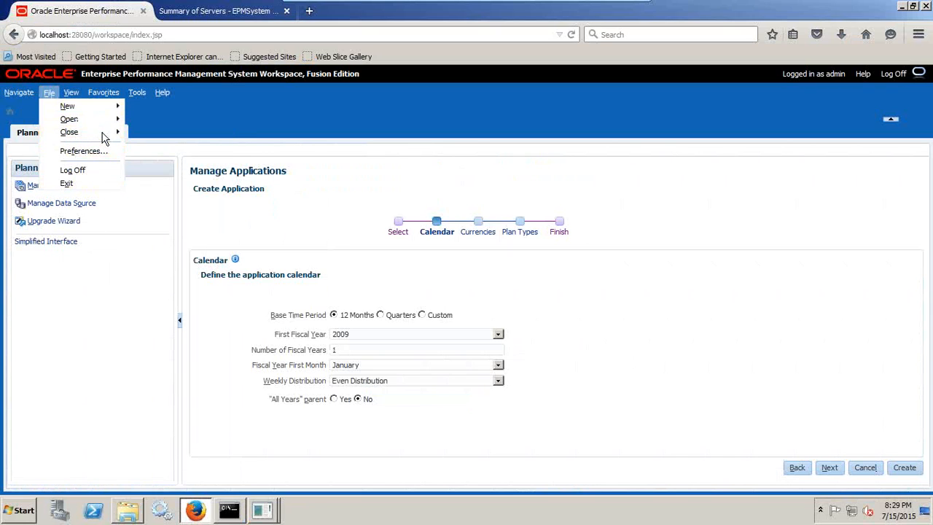
mouse_move(83, 115)
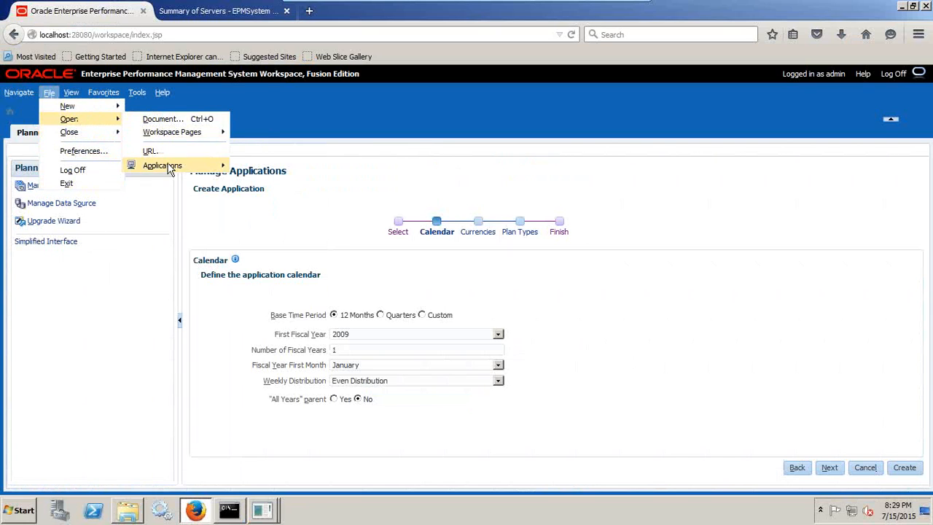
mouse_move(208, 169)
mouse_move(260, 166)
left_click(309, 166)
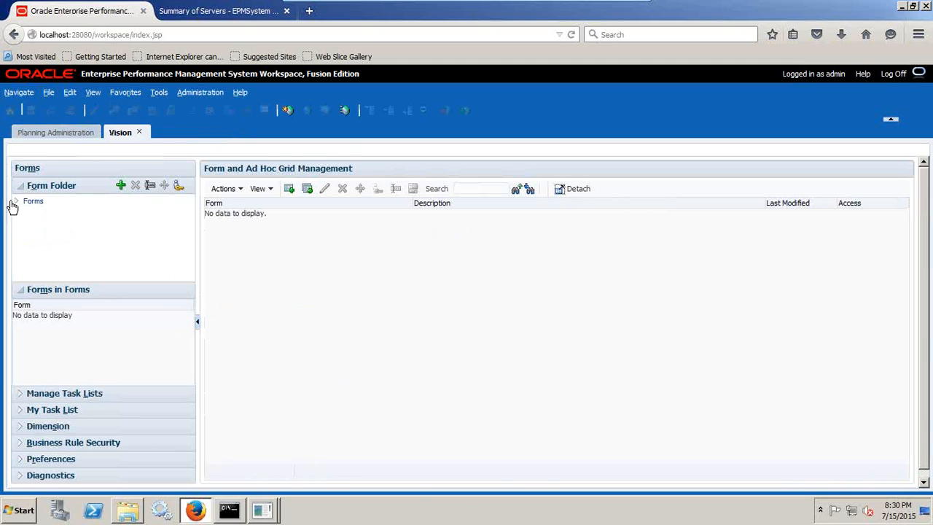
- Open the Expense Drivers form from the Plan folder and expand the Trips year total down to the Q1 months
left_click(15, 201)
left_click(42, 223)
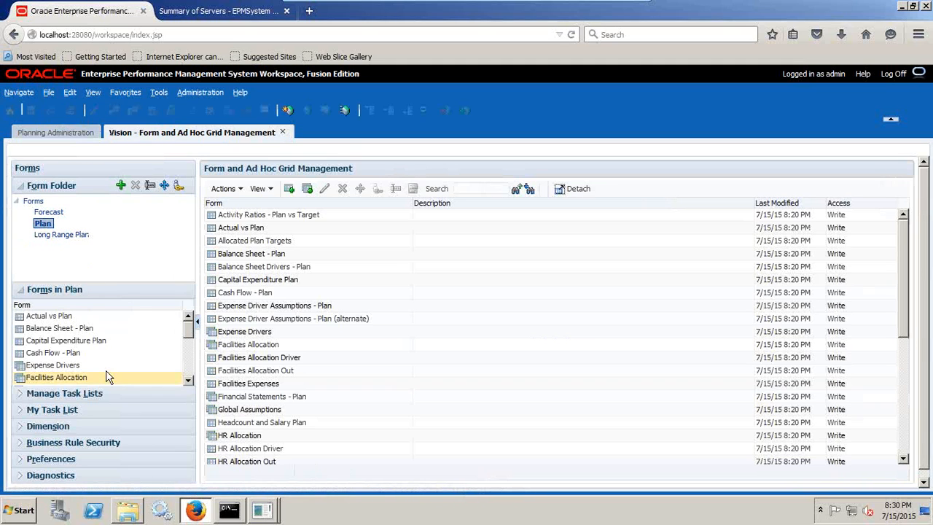
left_click(69, 368)
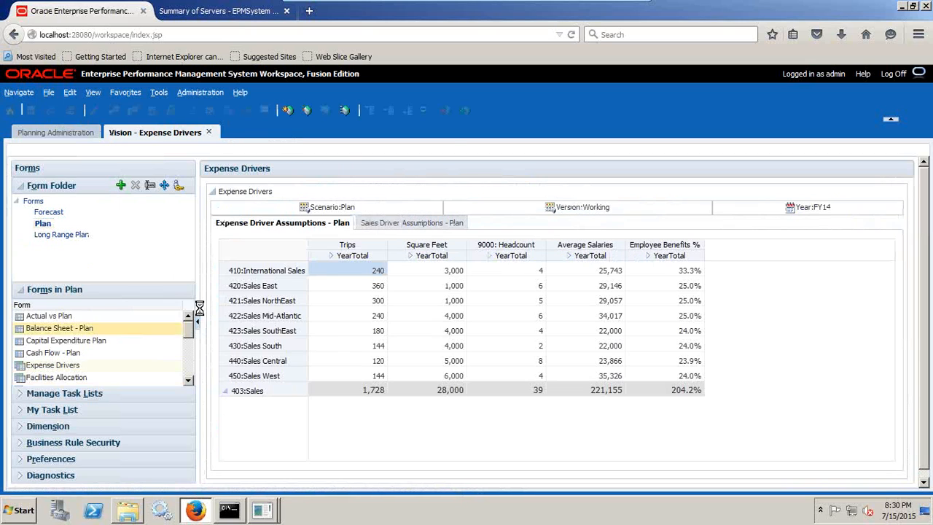
left_click(332, 256)
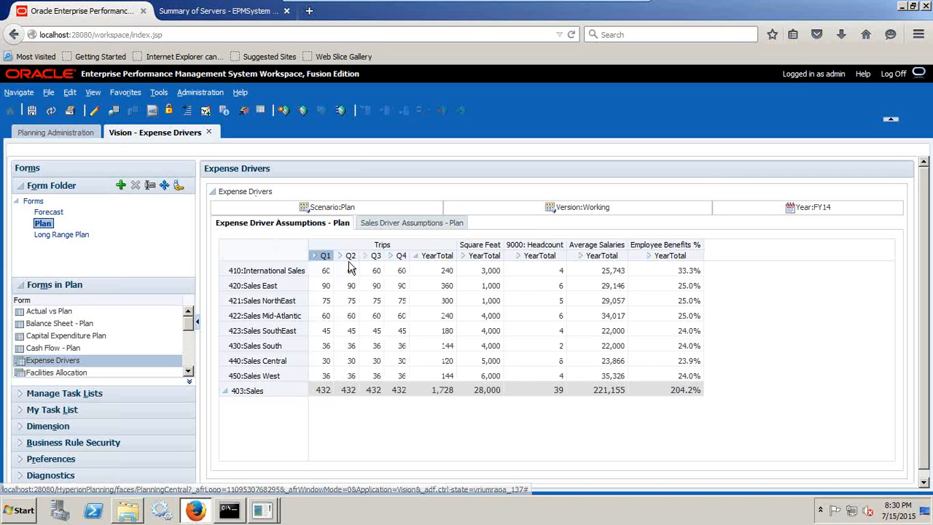
left_click(324, 256)
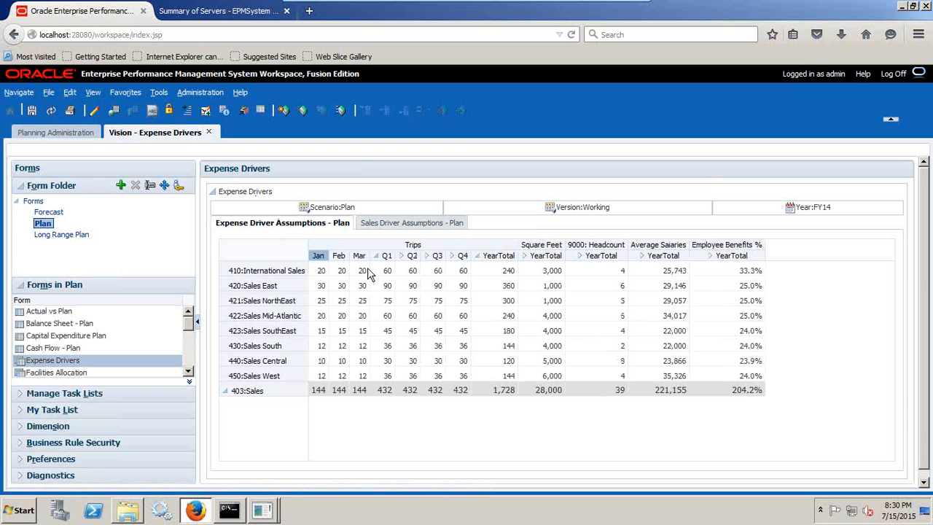
- Set the January, February and March trips of 410:International Sales to 0
left_click(318, 271)
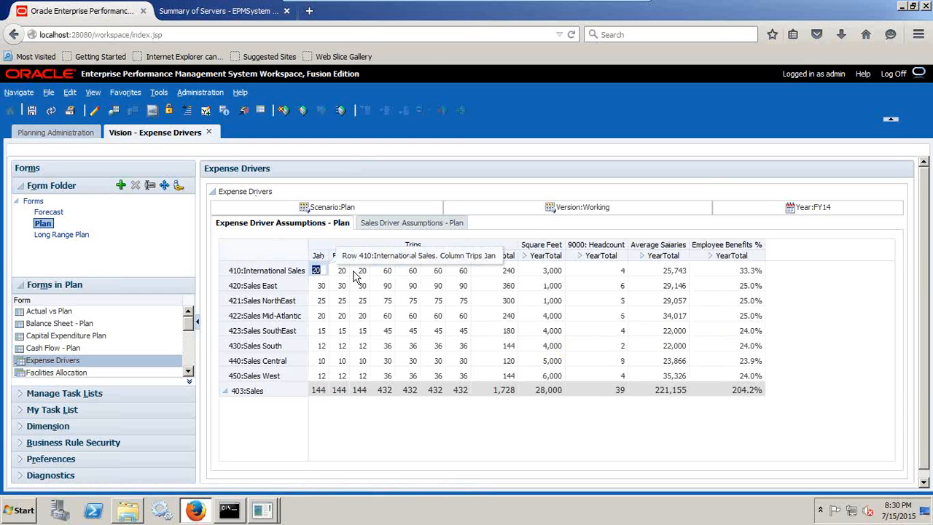
type("0")
key("Tab")
type("0")
key("Tab")
type("0")
left_click(379, 315)
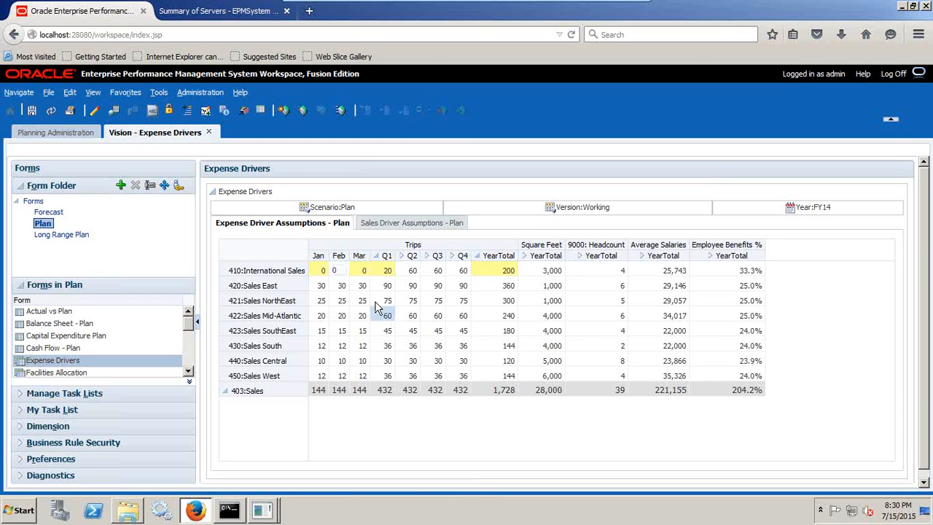
- Save the form data, then set the Q2 trips of 410:International Sales to 120 and save again
left_click(35, 113)
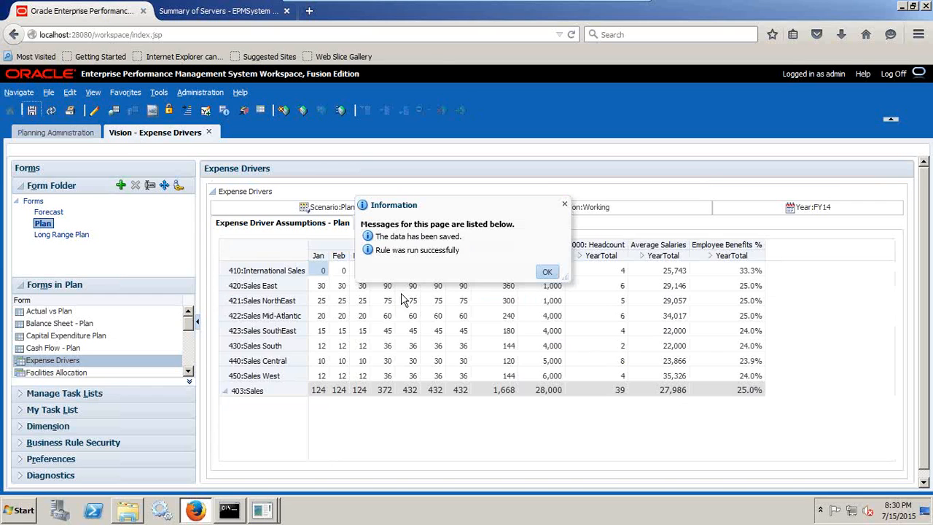
left_click(547, 274)
left_click(405, 272)
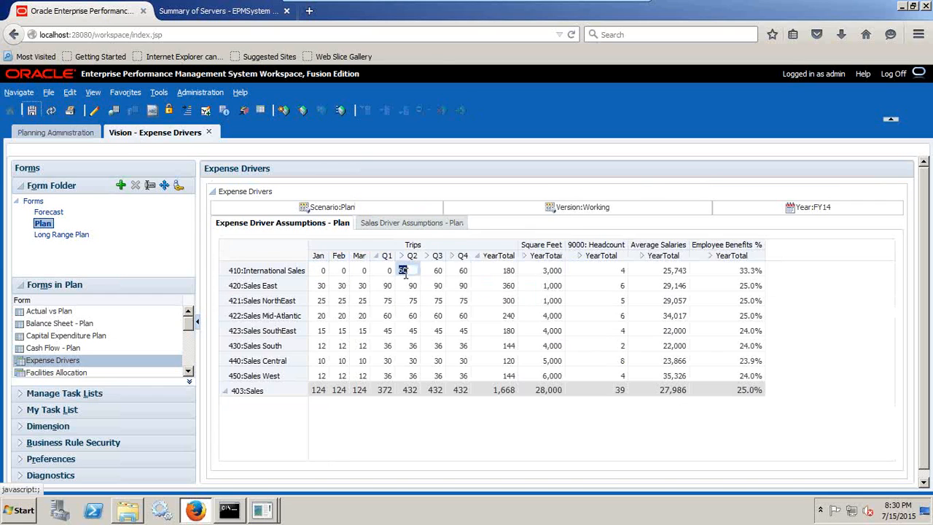
type("120")
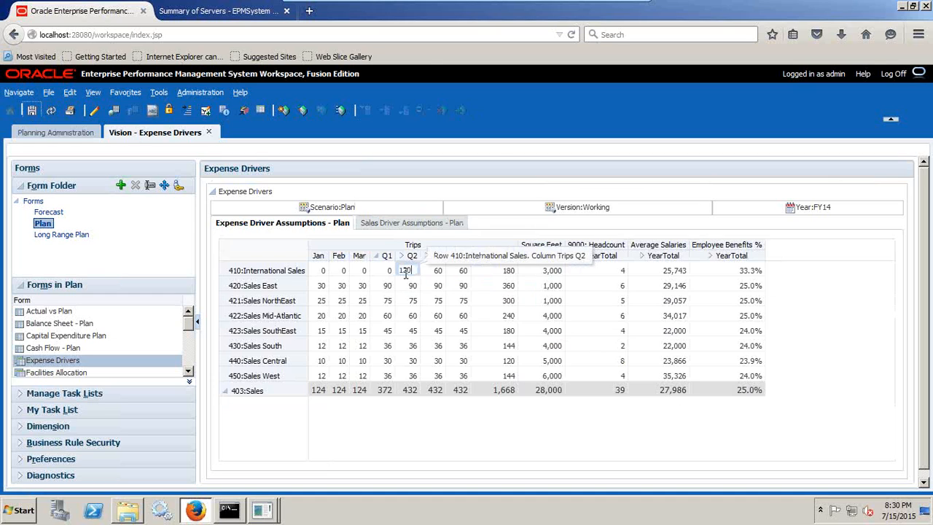
key("Return")
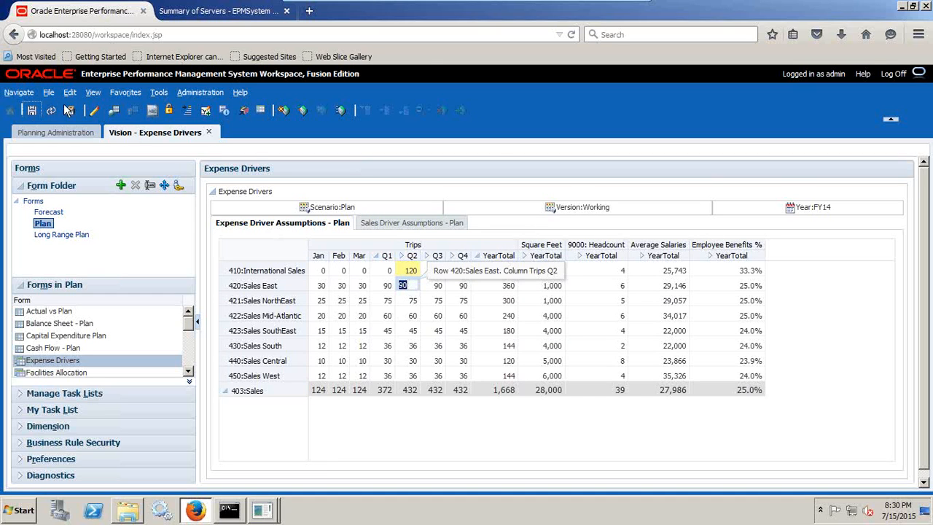
left_click(33, 111)
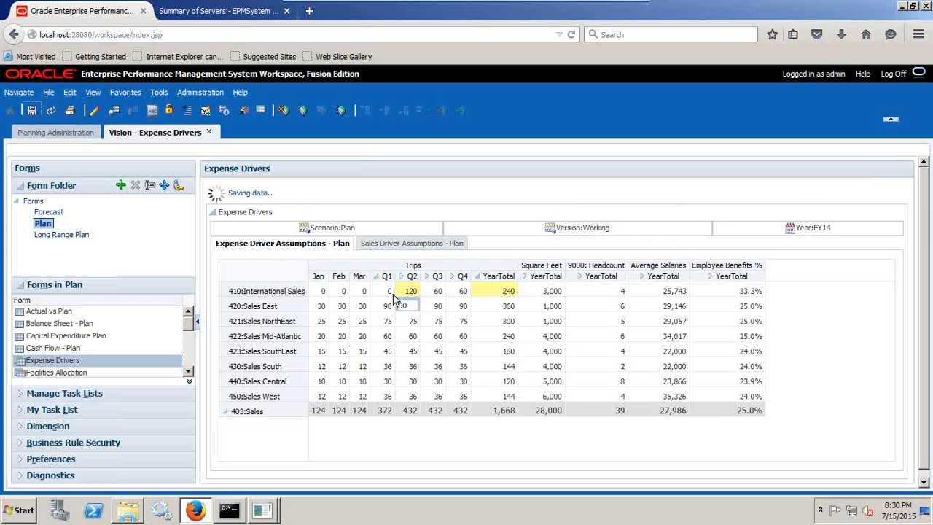
left_click(547, 271)
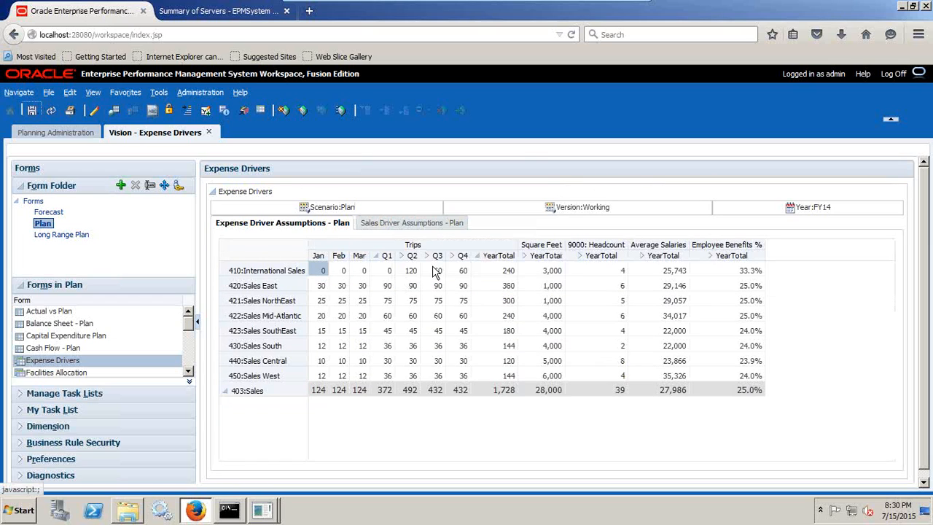
- Set the Q1 trips of 410:International Sales to 120 and save the form so the value spreads over the months
left_click(388, 271)
type("12")
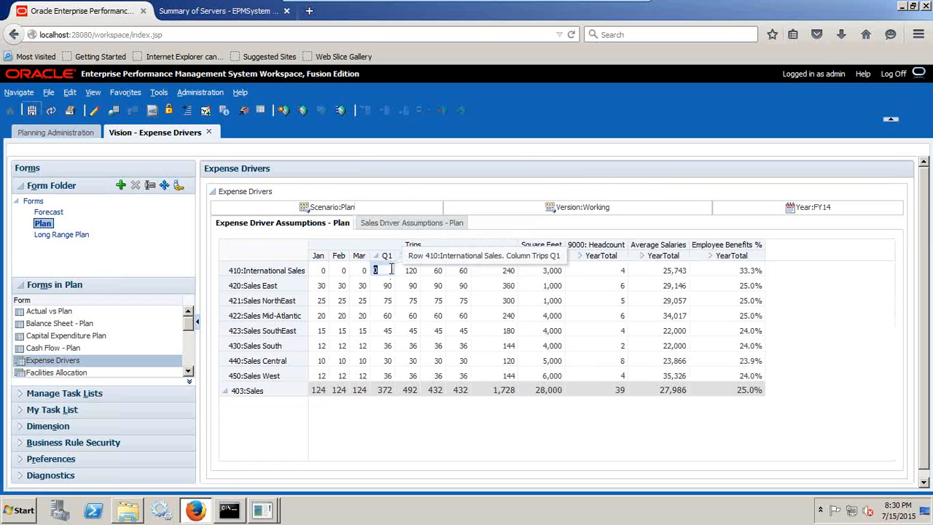
type("0")
key("Return")
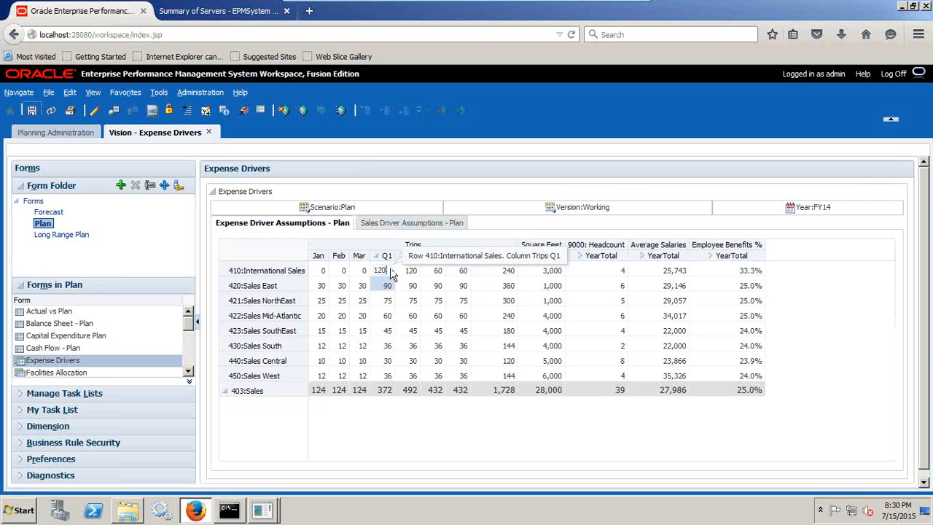
left_click(32, 110)
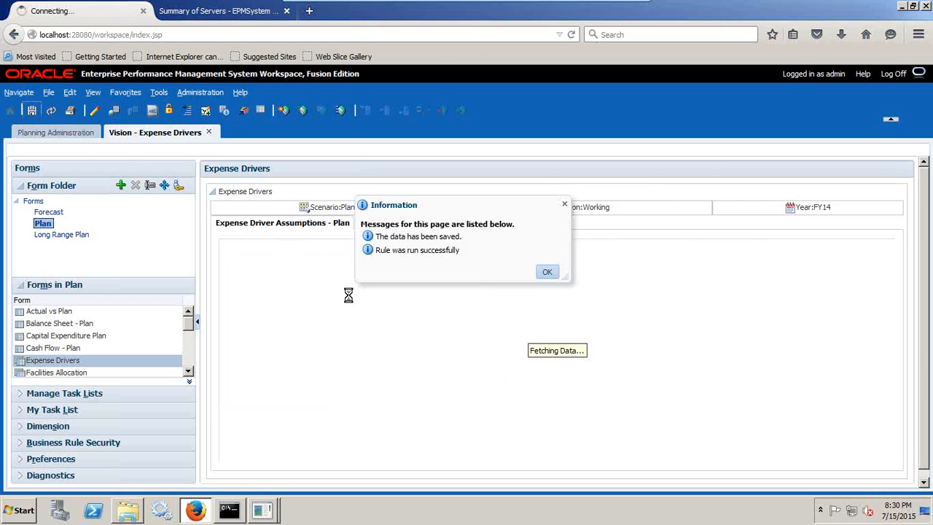
left_click(546, 271)
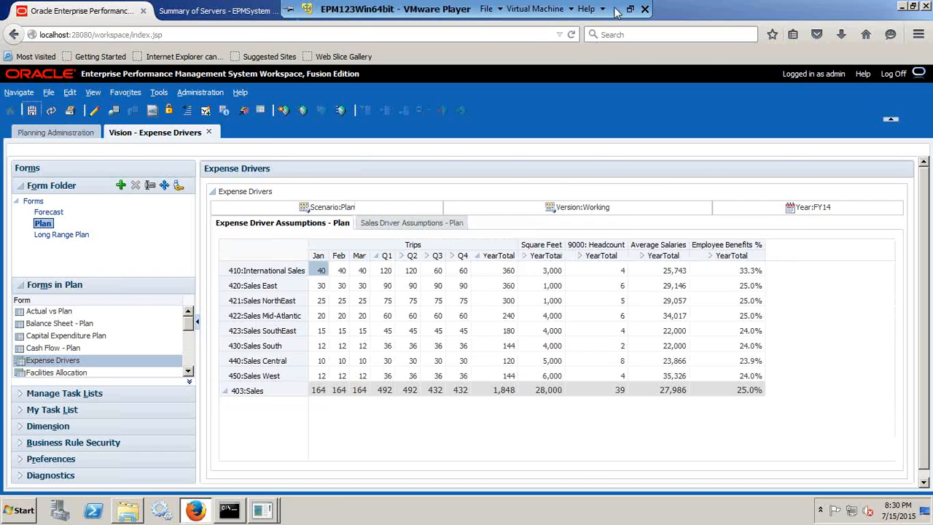
left_click(616, 8)
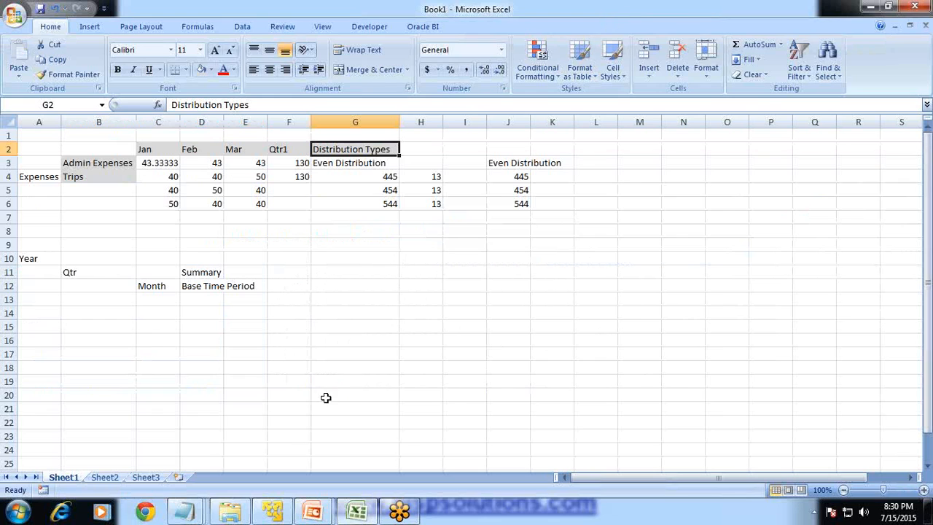
left_click(271, 509)
left_click(244, 511)
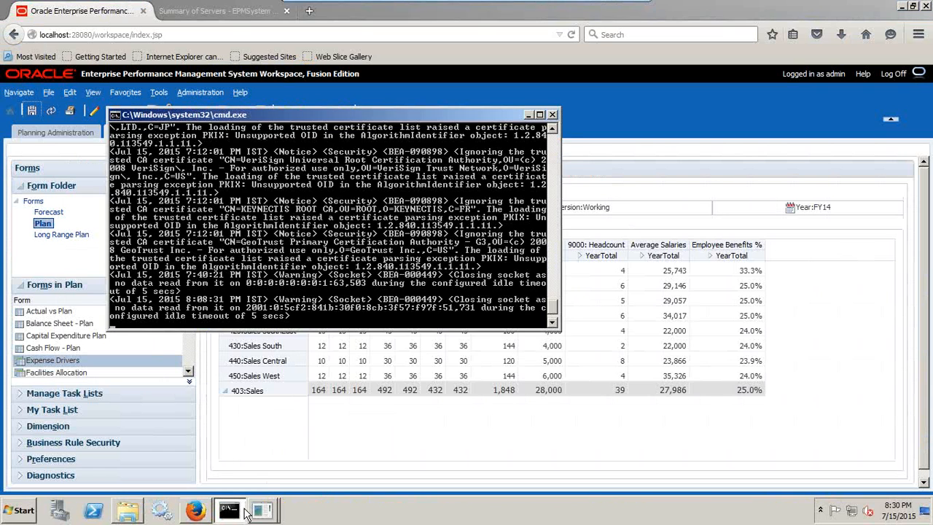
left_click(243, 510)
- Launch SQL*Plus and log in to the vision schema with its user name and password
left_click(20, 508)
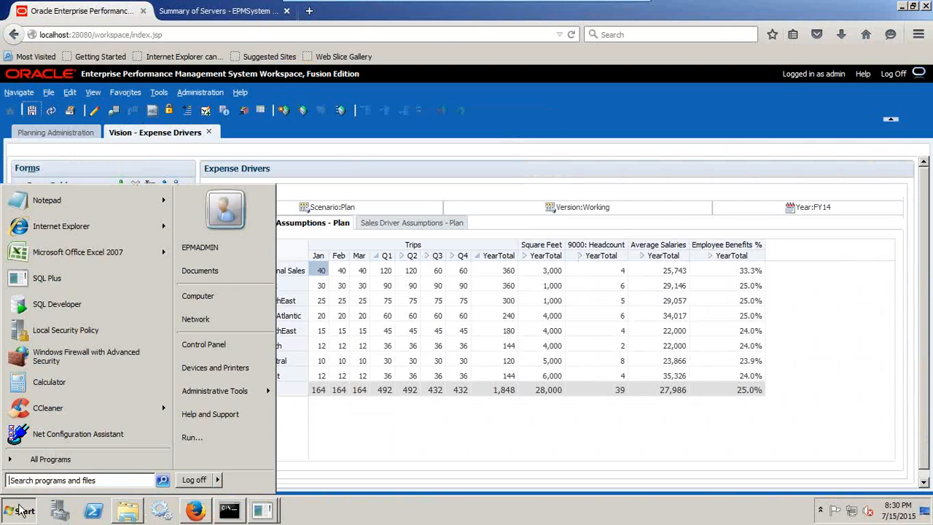
type("sqlp")
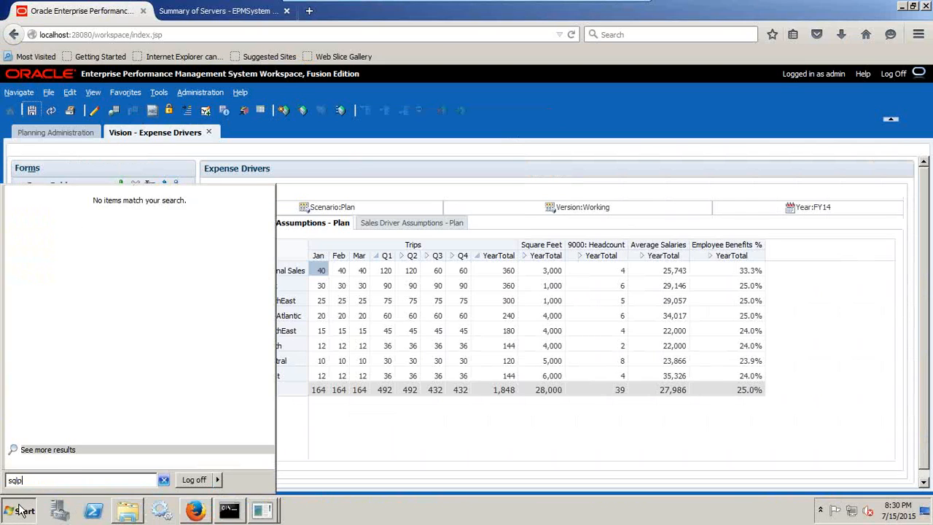
type("lus")
key("Return")
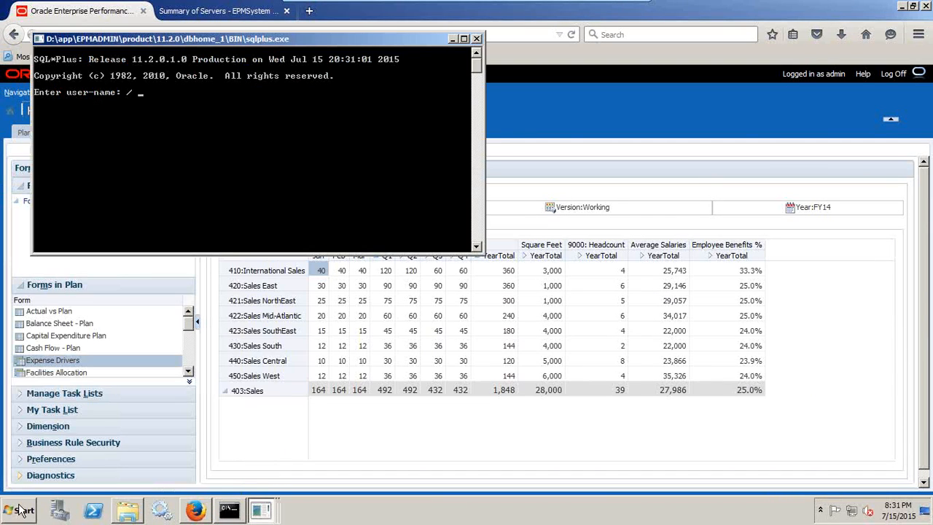
type("vision/password")
key("Return")
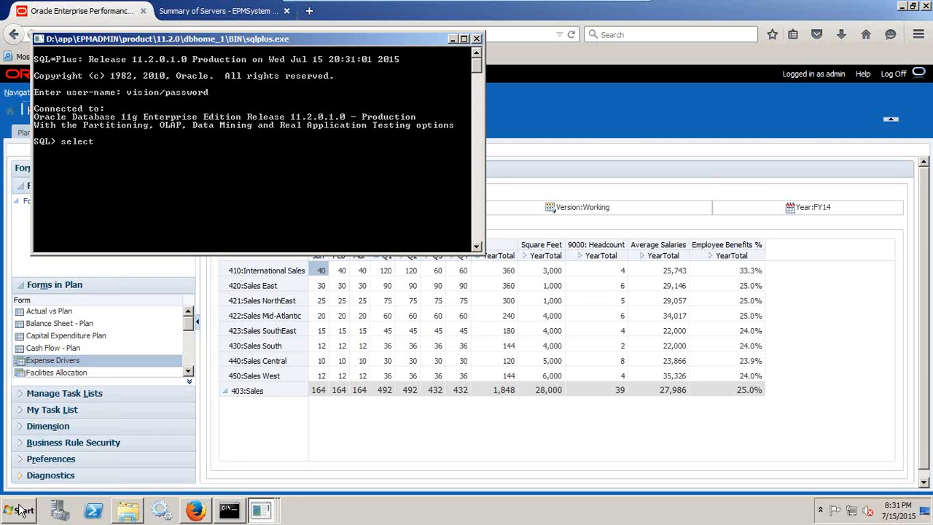
- Query support445 from the hsp_systemcfg table, correcting the statement's spacing and table name
type("select support445 fromhs_systemcfg;")
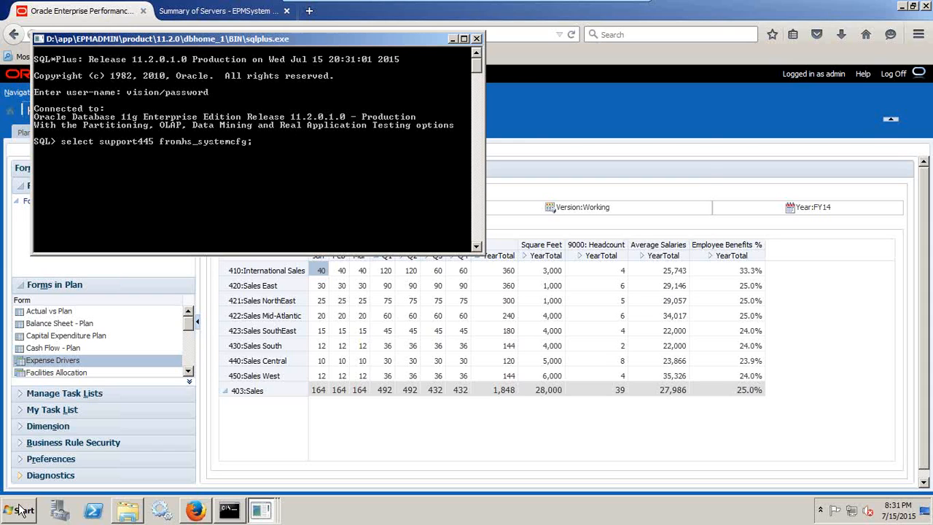
key("Return")
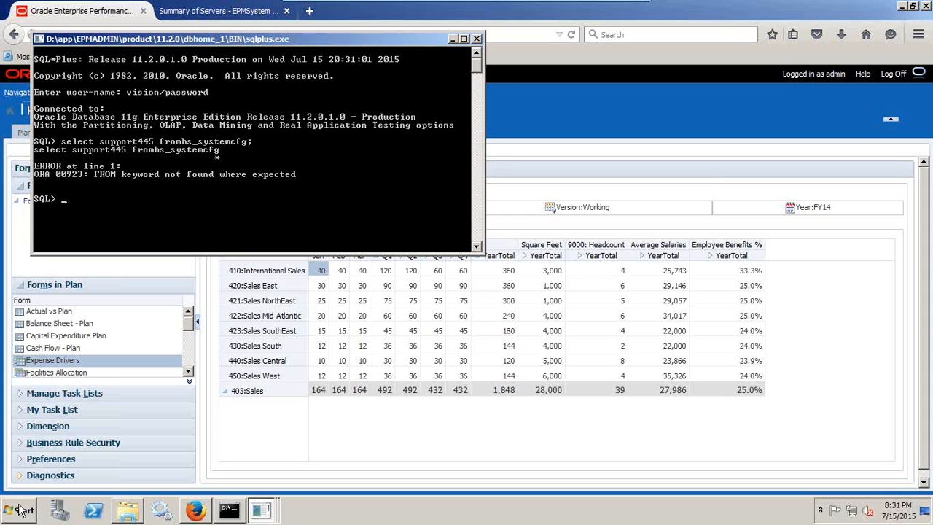
key("Up")
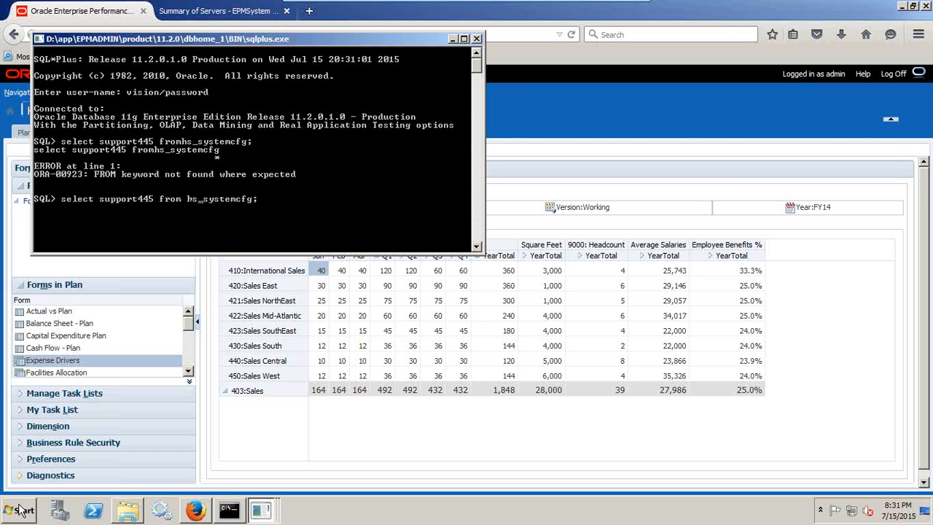
type("p")
key("Return")
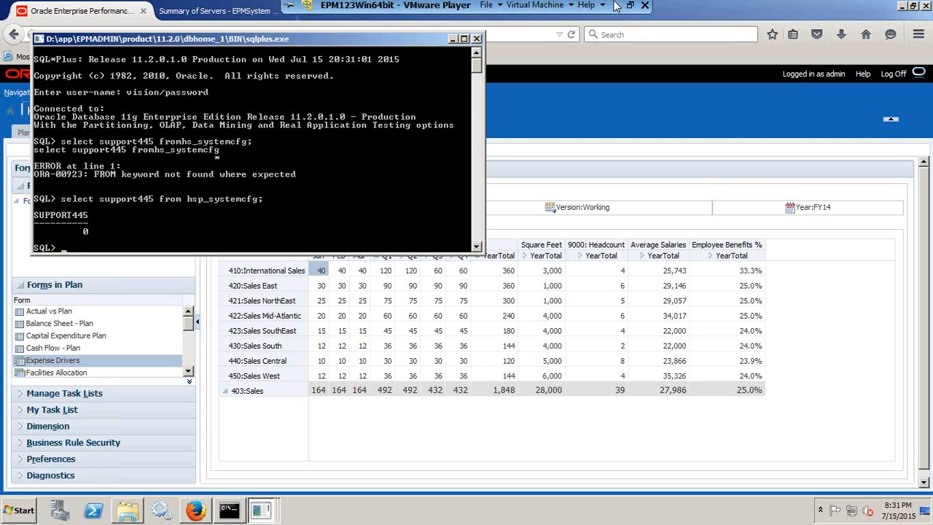
- Switch to the Notepad notes and review the distribution codes, highlighting 0 - None and 1 - 445
left_click(618, 8)
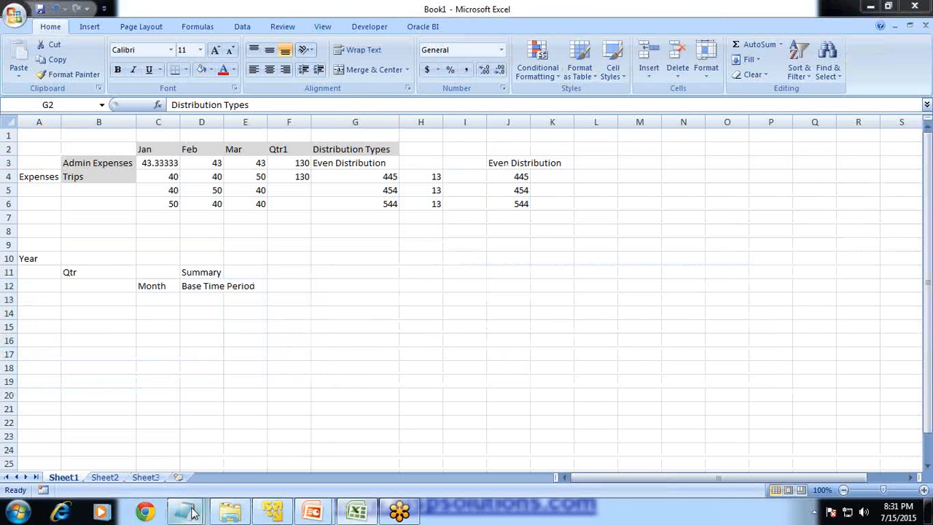
mouse_move(183, 510)
left_click(183, 439)
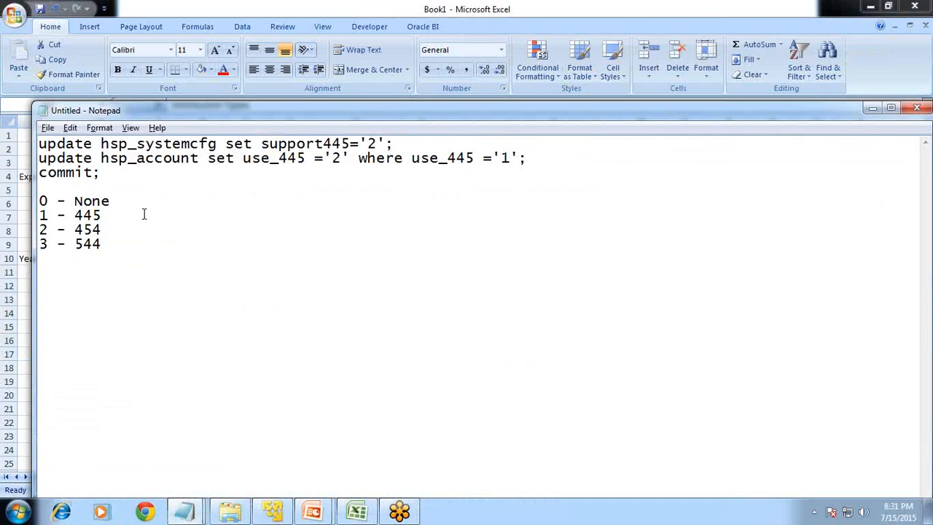
left_click_drag(122, 204, 32, 205)
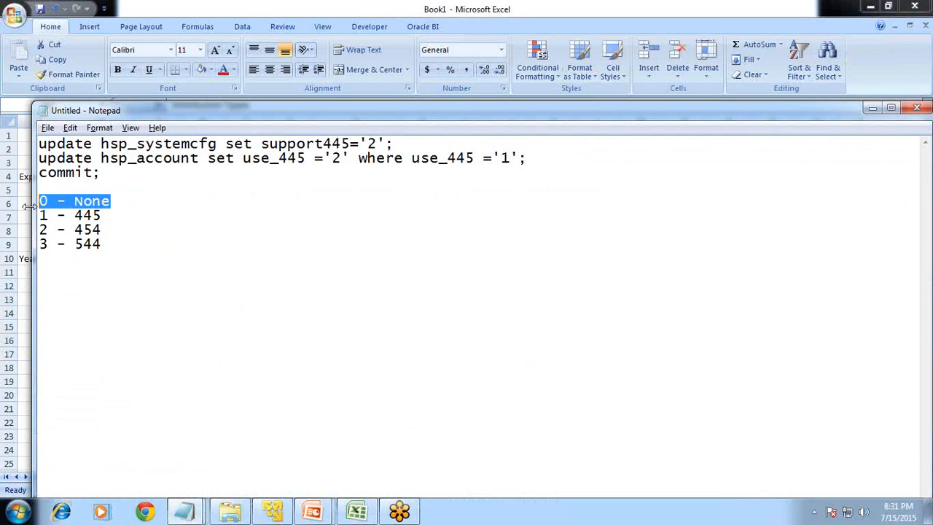
left_click(104, 242)
left_click_drag(109, 216, 39, 220)
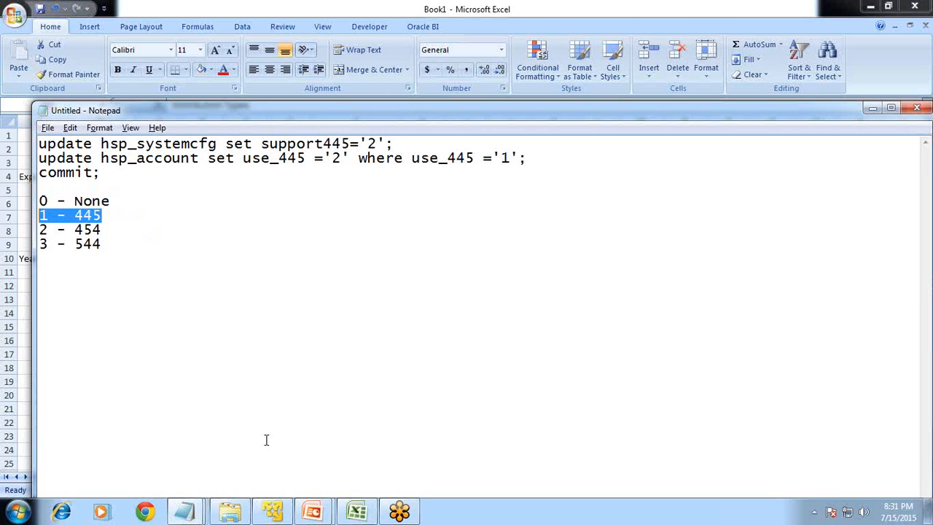
- Return to SQL*Plus and update hsp_systemcfg, setting support445 to 1 where support445 is 0
left_click(277, 514)
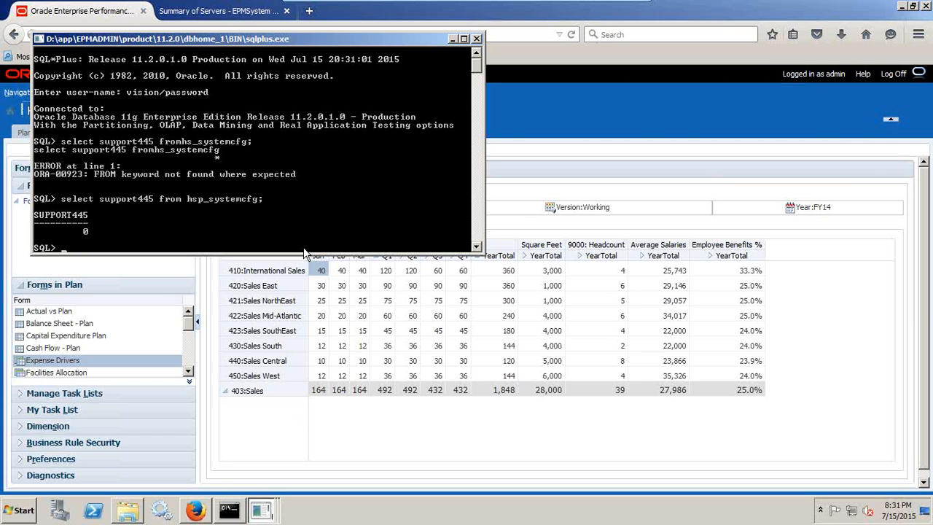
type("upda")
type("te support")
type("system")
type("cfg")
key("Return")
type("set ")
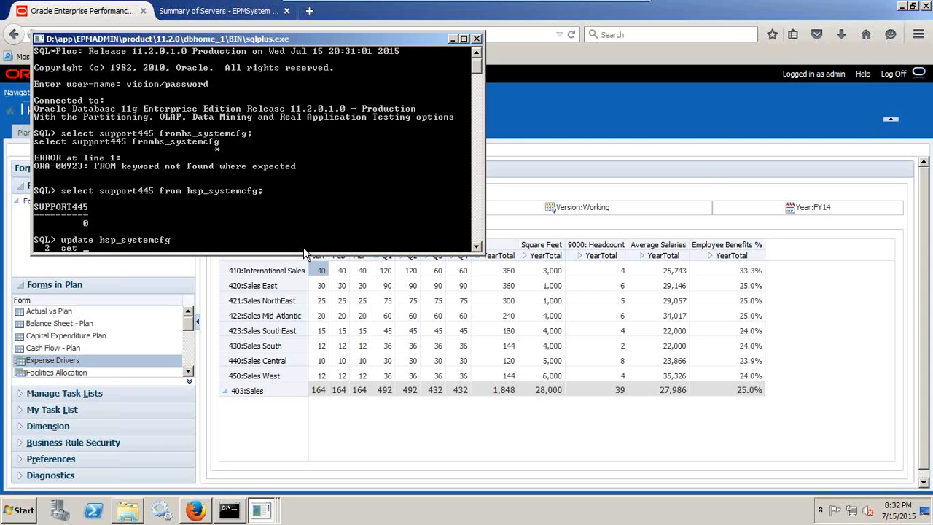
type("supp")
type("ort445=1")
key("Return")
type("wher")
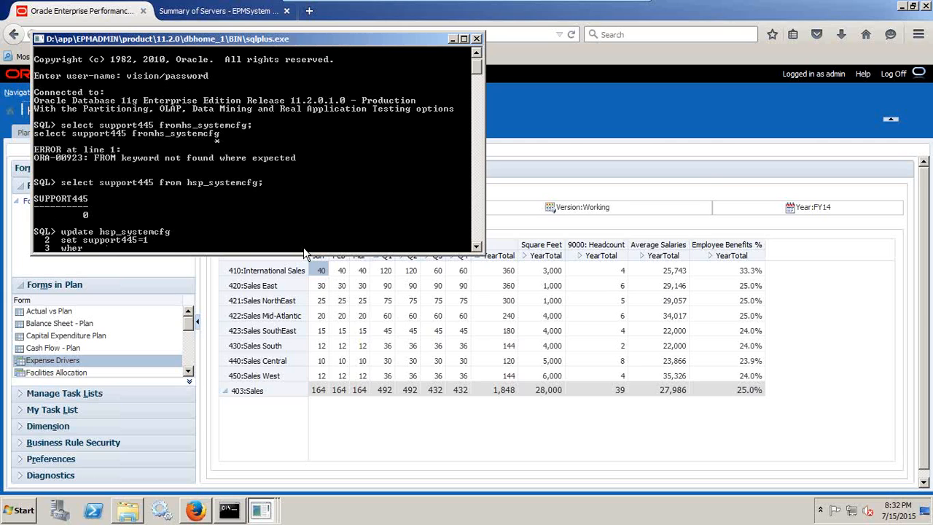
type("e support445=0;")
key("Return")
- Commit the hsp_systemcfg update
type("commit")
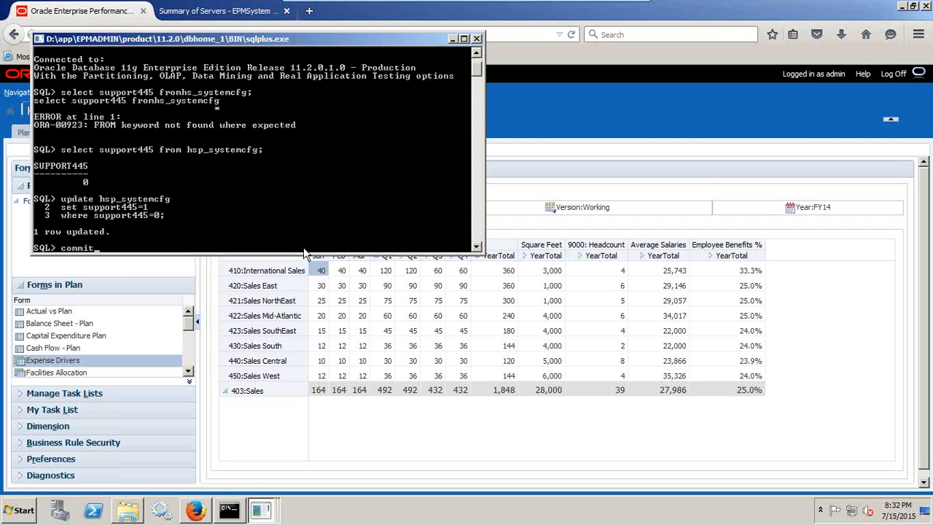
type(";")
key("Return")
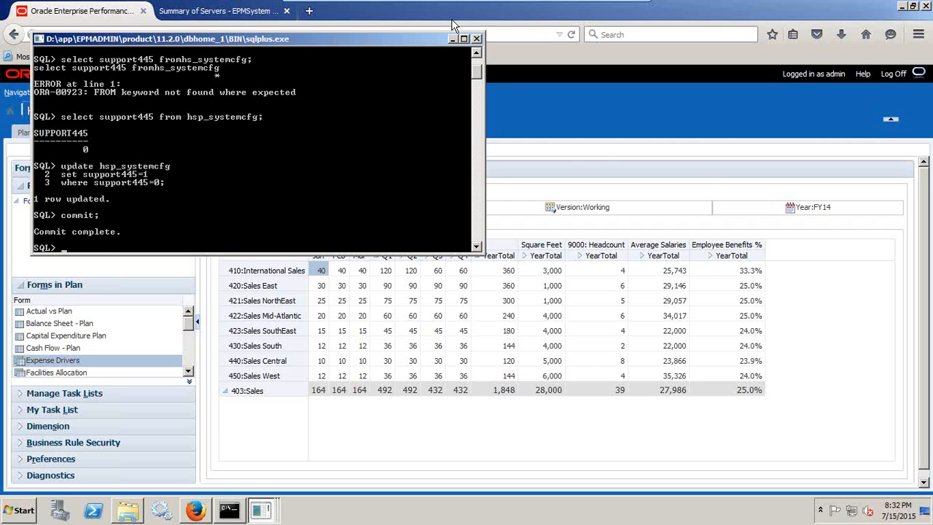
- Return to the EPM Workspace in the browser and log off, confirming the log-off
left_click(578, 151)
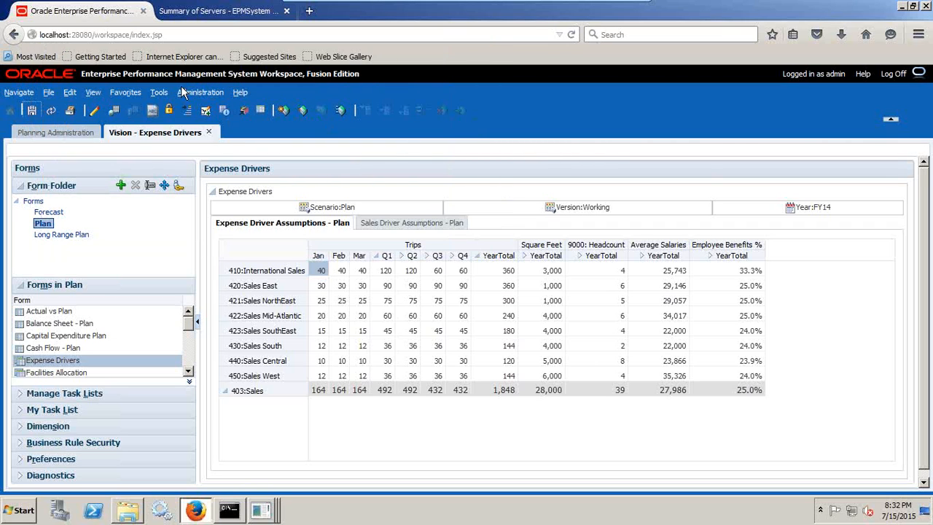
left_click(895, 74)
left_click(533, 313)
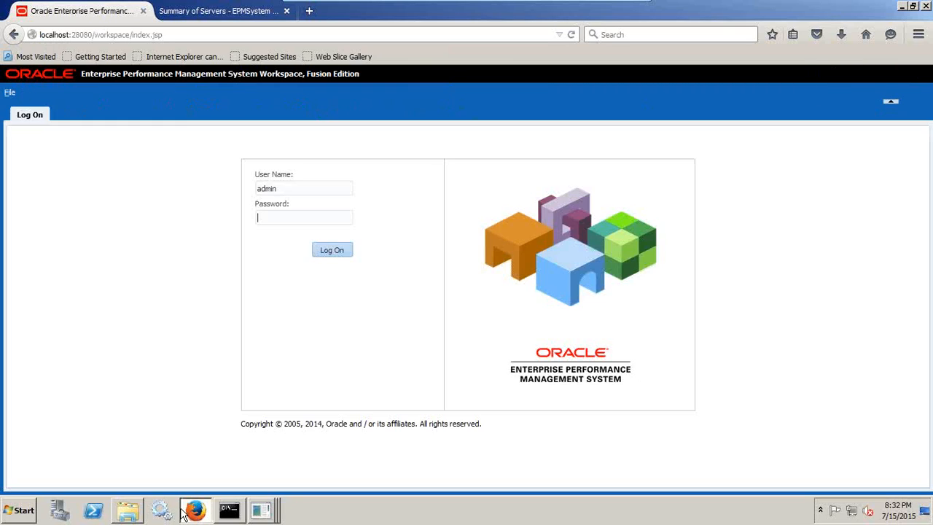
- Switch to the Windows Services window, maximize it and widen the Name column to show full service names
left_click(195, 510)
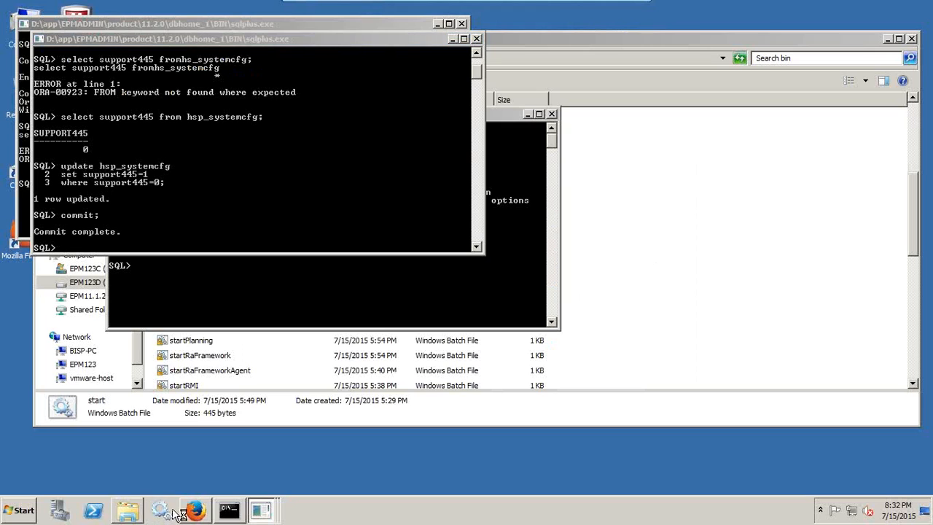
left_click(167, 510)
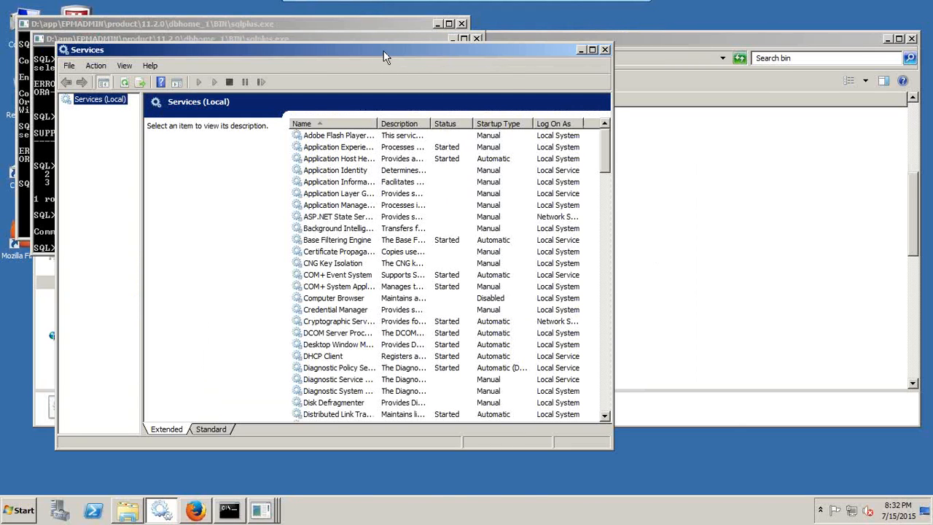
double_click(386, 56)
left_click_drag(319, 79, 415, 79)
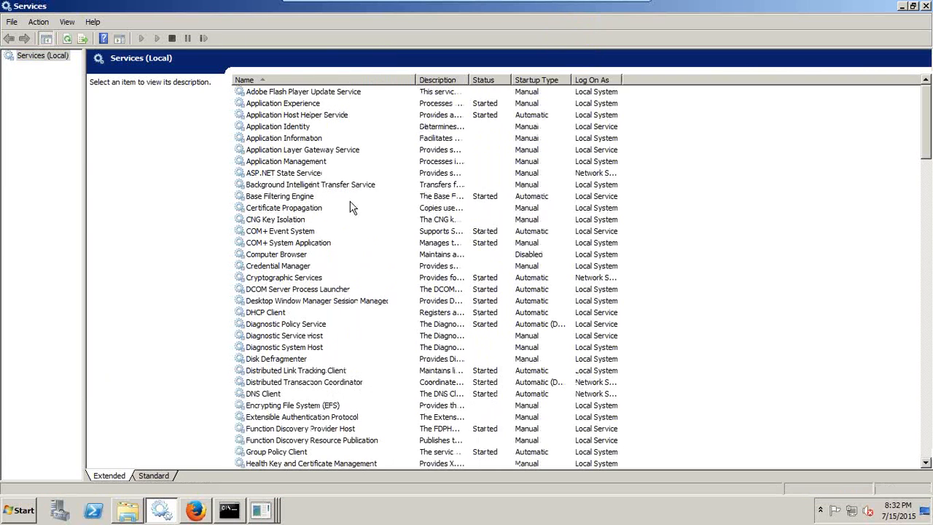
- Locate the Oracle Hyperion Planning and EPMA Web Tier services in the list, and close the Services window
left_click(350, 199)
key("h")
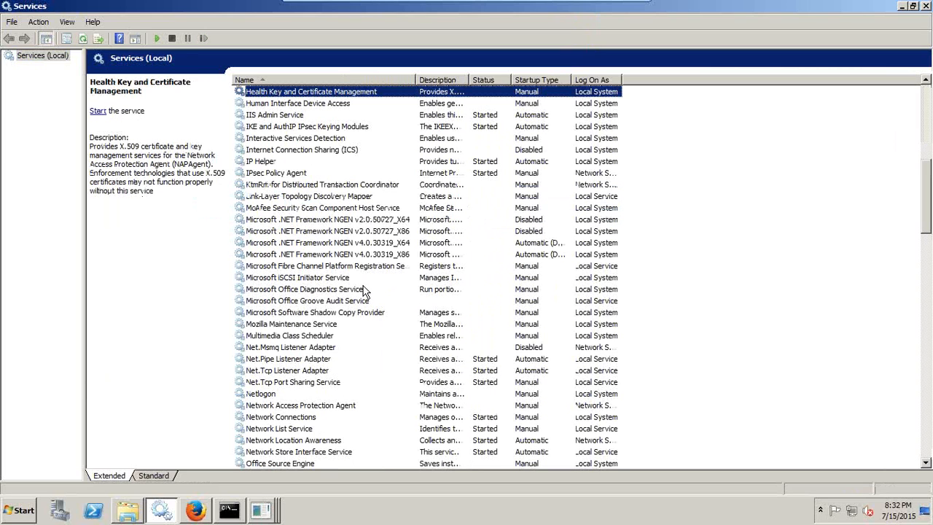
key("o")
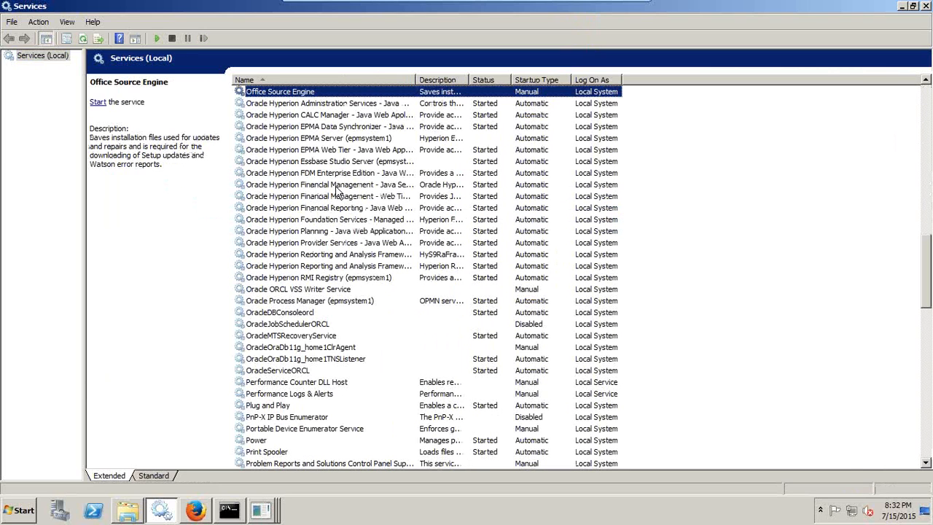
left_click(321, 242)
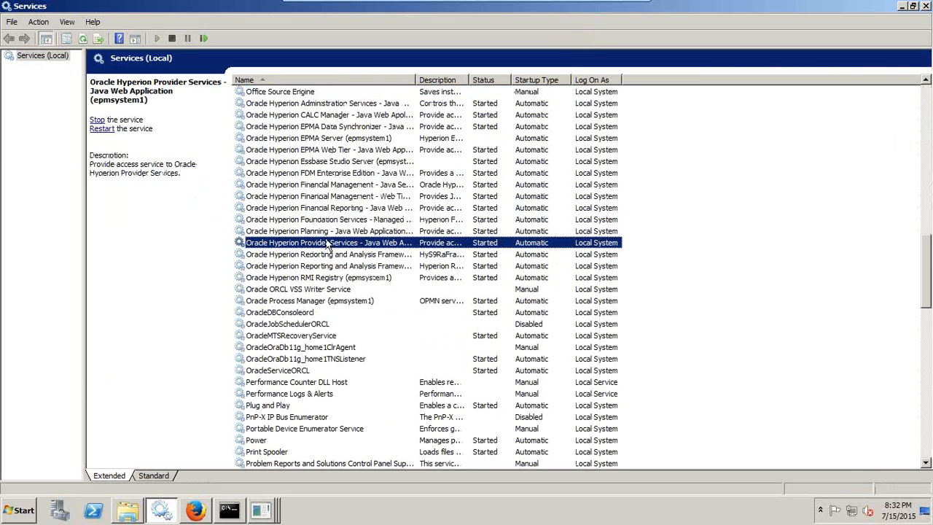
left_click(326, 231)
scroll(326, 233, "up", 2)
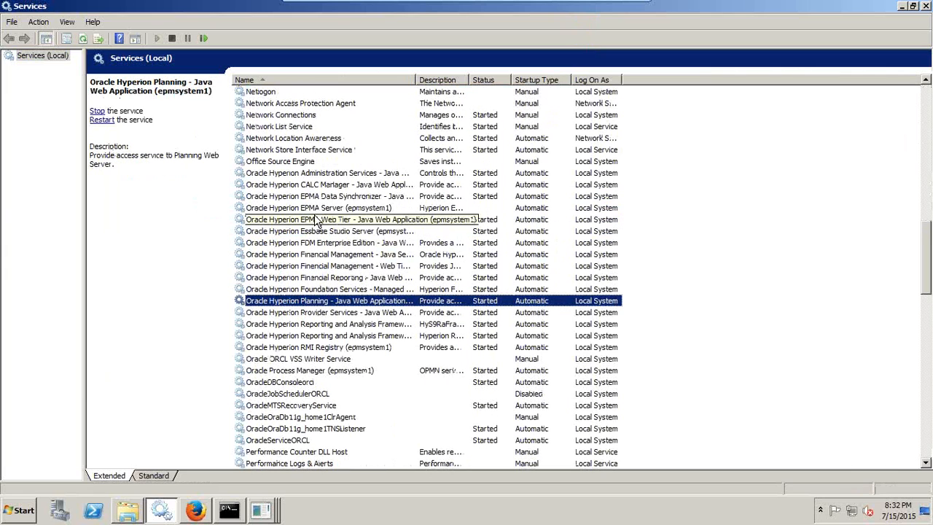
left_click(315, 218)
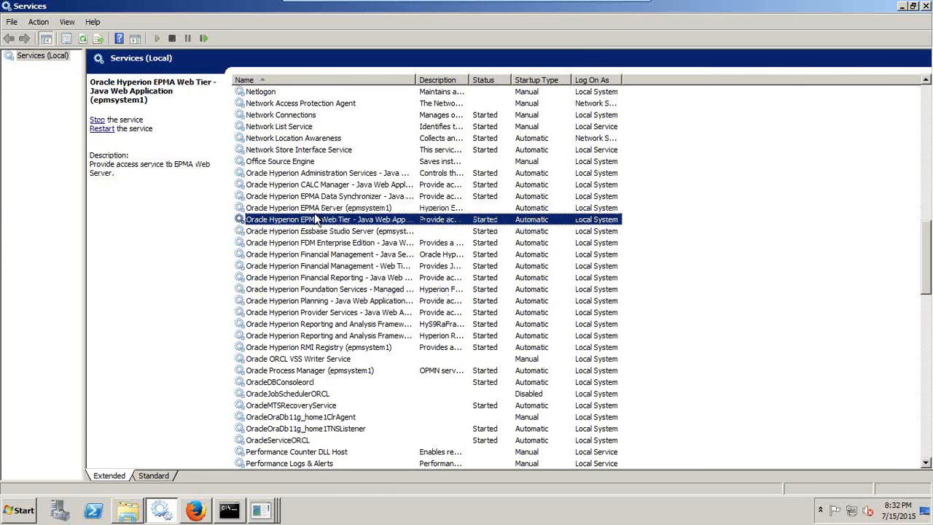
left_click(924, 6)
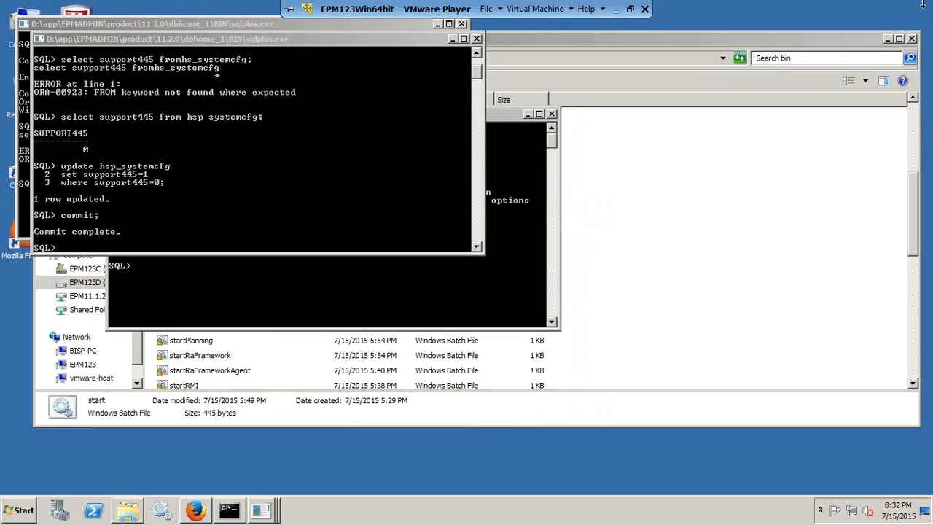
- Switch to the epmsystem1 bin folder in Windows Explorer and run the stopPlanning batch file
left_click(130, 510)
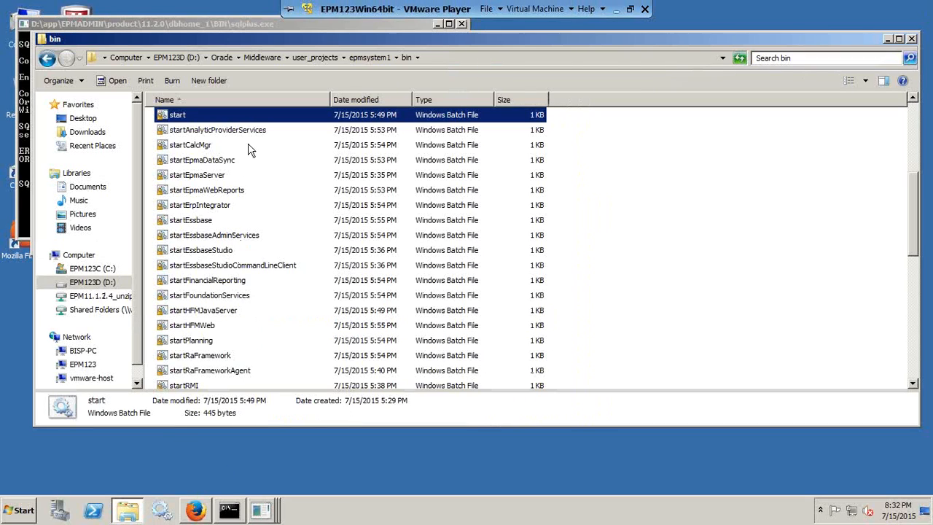
left_click(187, 207)
key("Down")
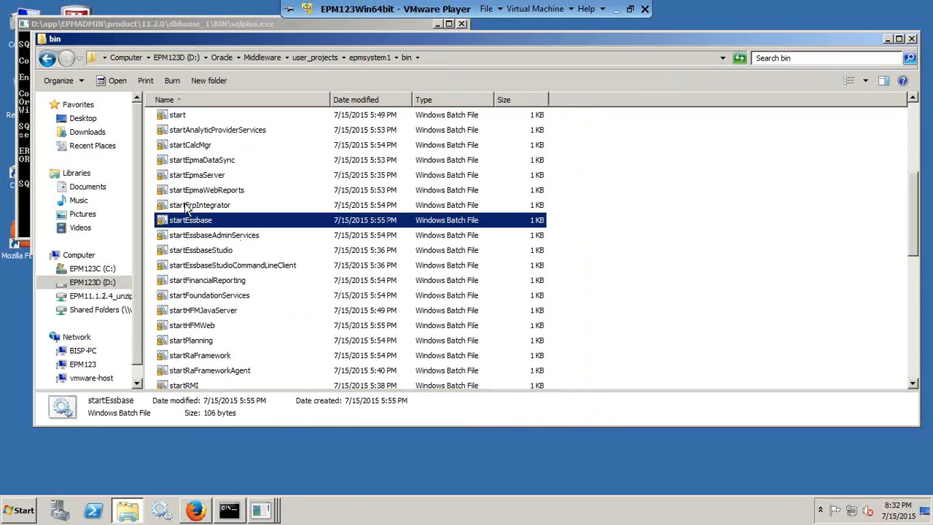
key("Down")
type("stop")
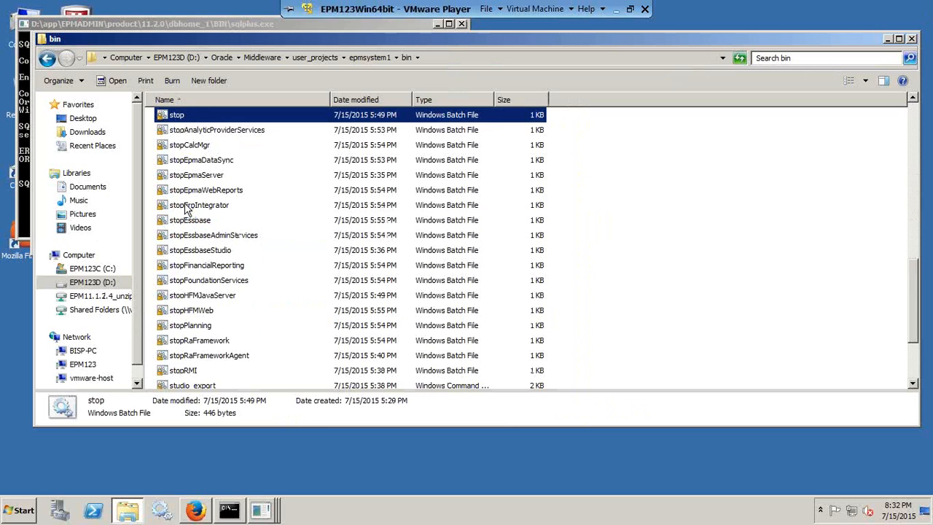
scroll(204, 355, "down", 3)
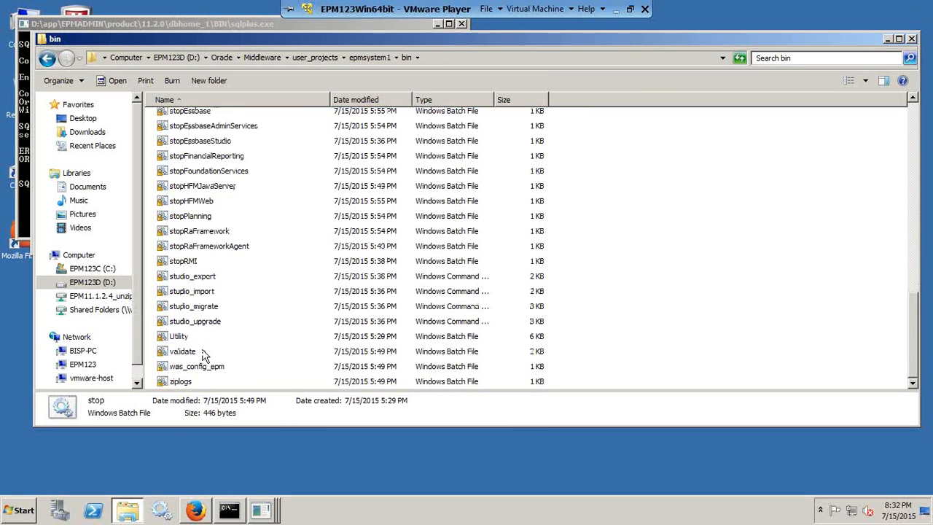
scroll(212, 219, "up", 1)
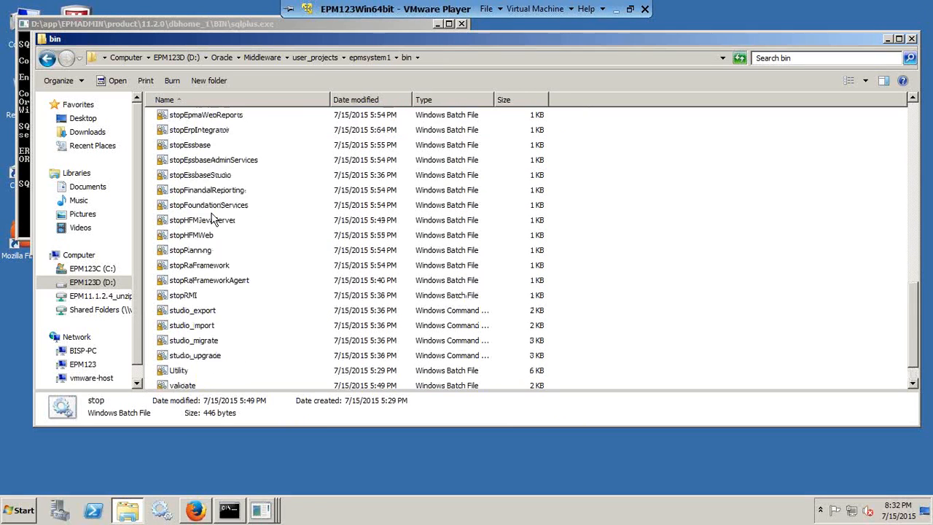
scroll(212, 218, "up", 1)
scroll(212, 219, "up", 1)
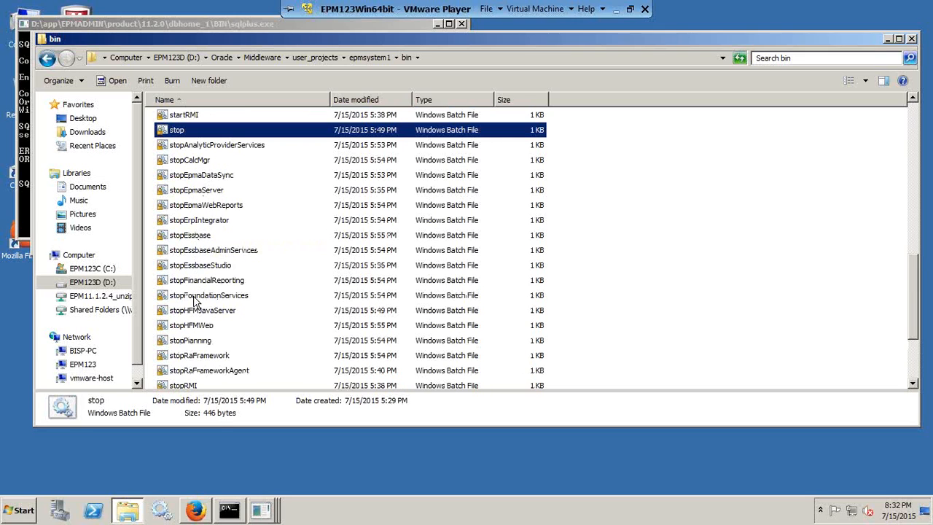
double_click(191, 341)
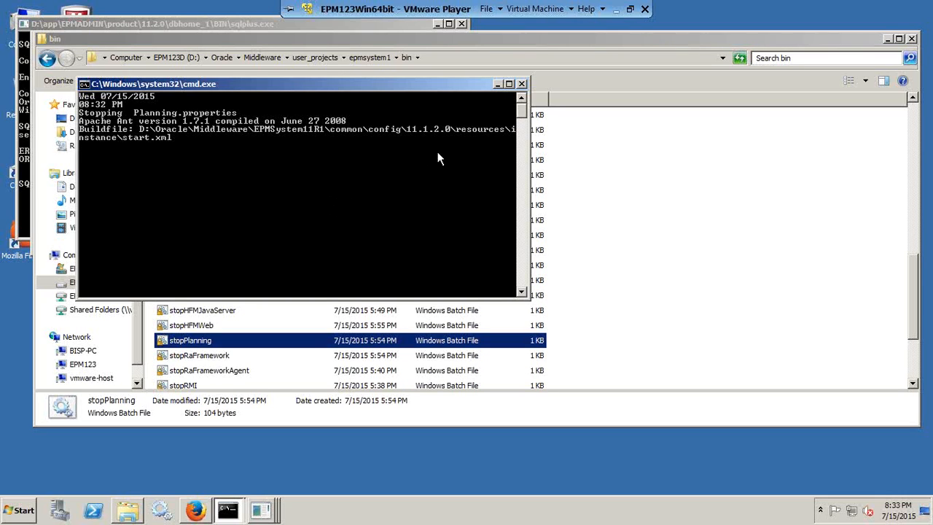
left_click(617, 13)
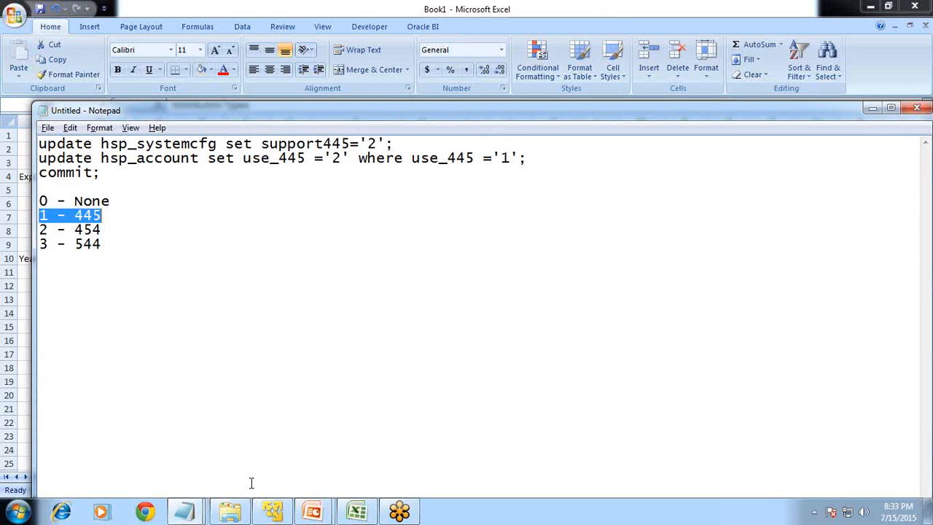
left_click(269, 515)
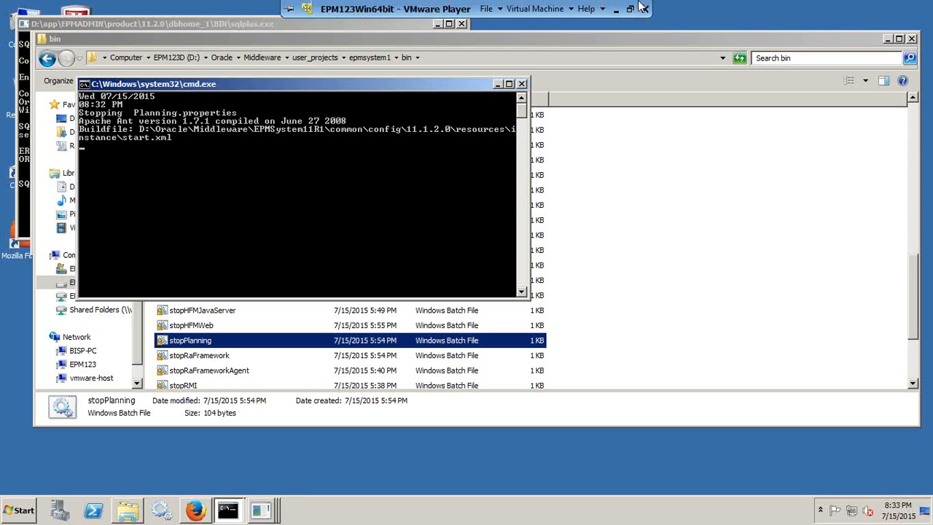
left_click(631, 10)
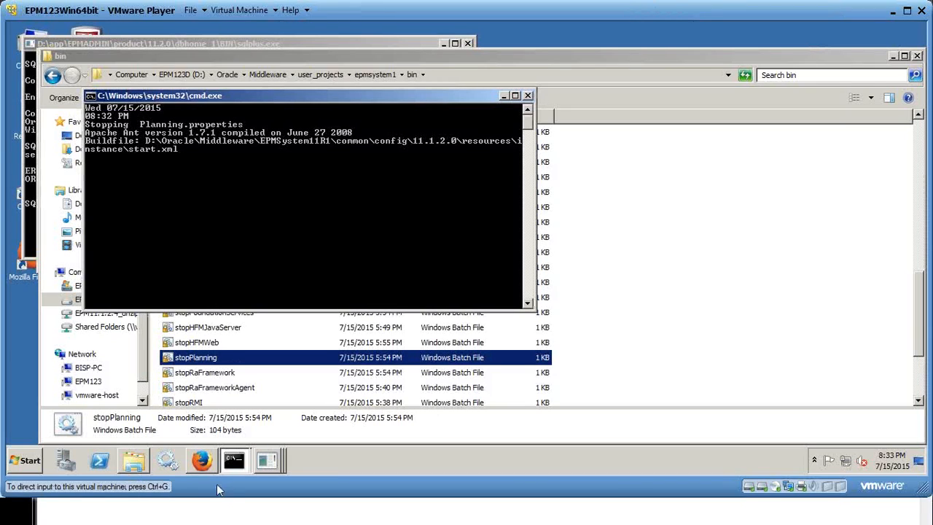
key("super")
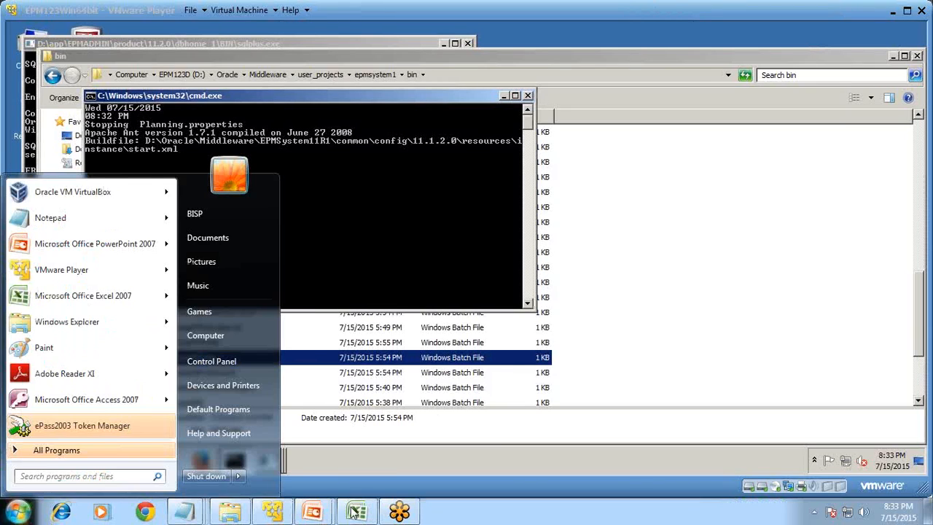
left_click(394, 513)
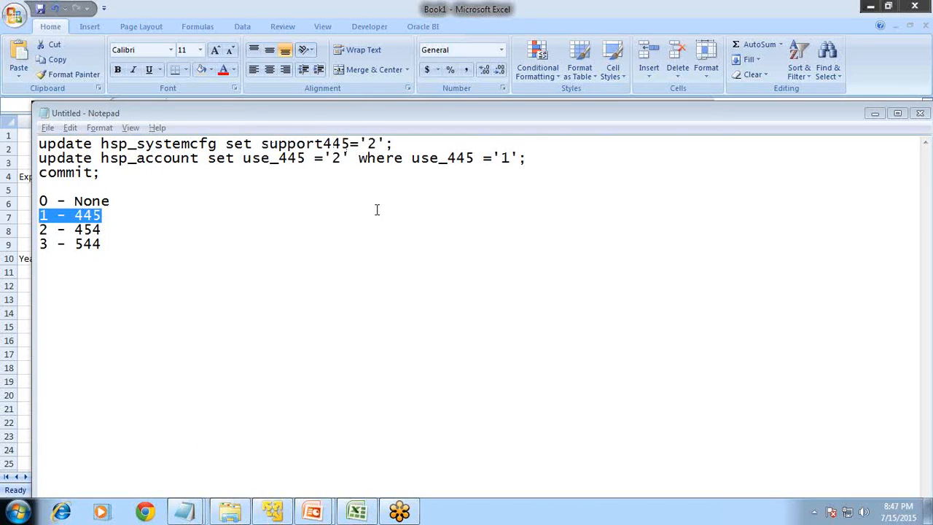
- Return to the virtual machine, check the support445 query output in SQL*Plus, and go back to the browser
left_click(279, 509)
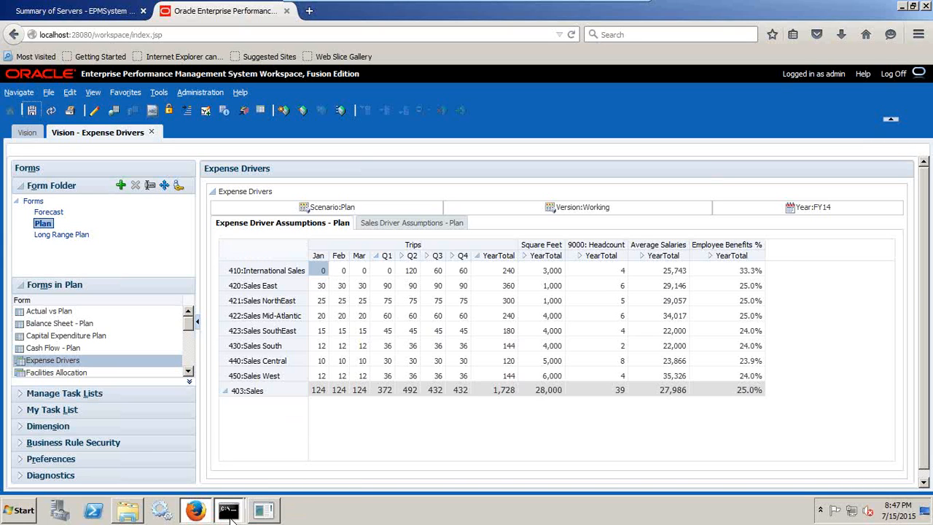
left_click(263, 513)
left_click(228, 481)
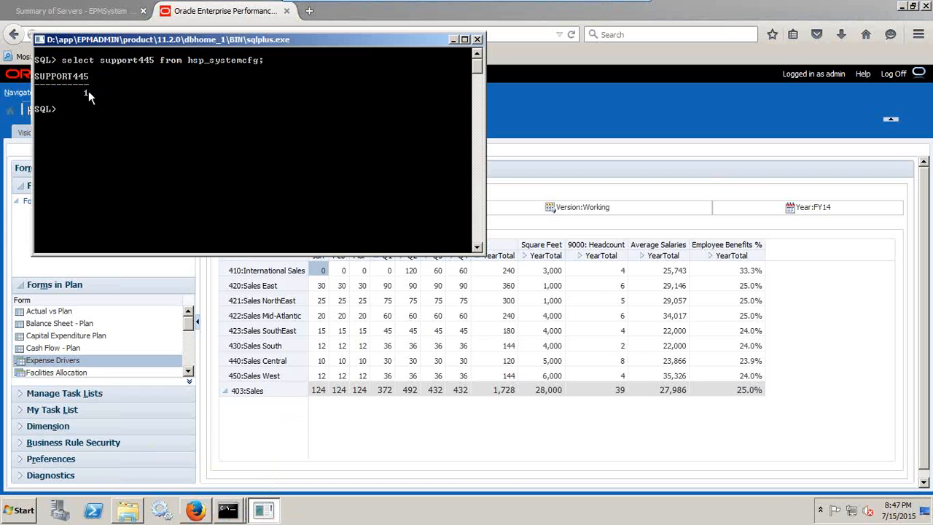
left_click(522, 100)
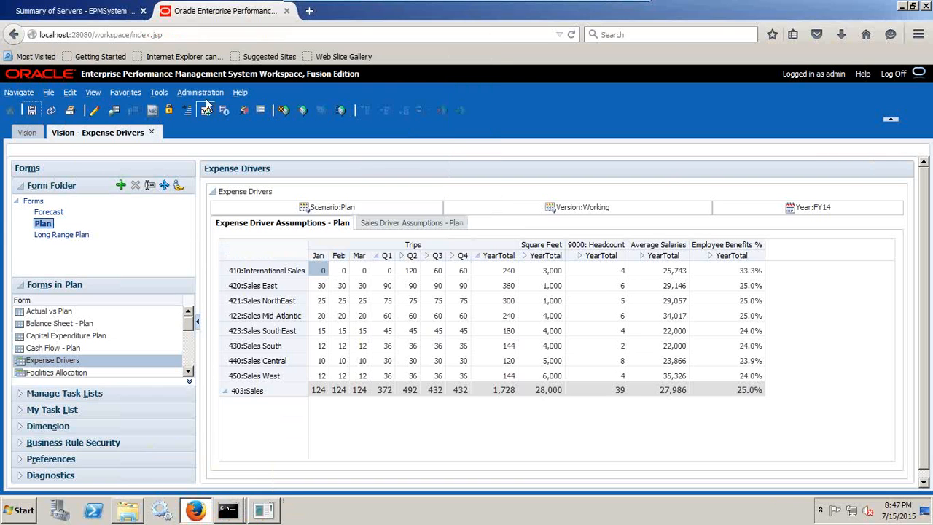
- Open the Vision application's dimension editor and select the Trips account under Statistics > Expense Driver Assumptions
left_click(193, 95)
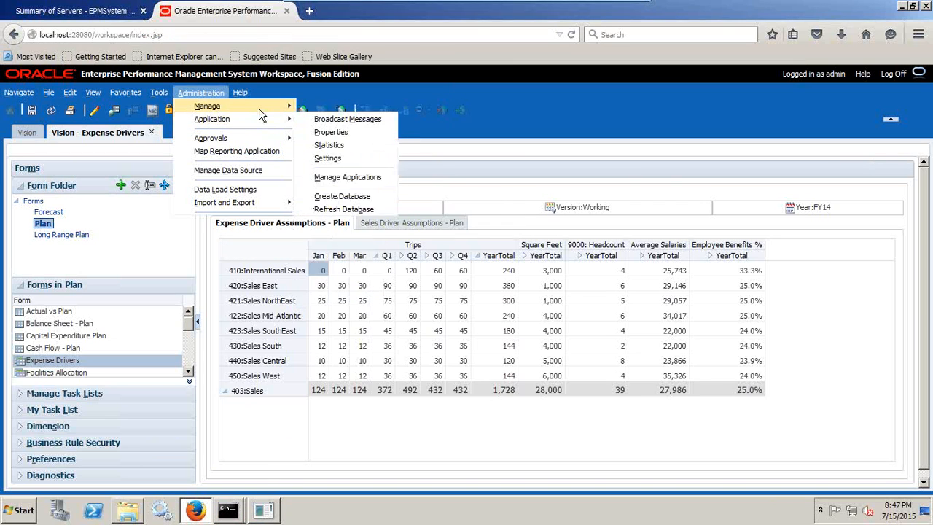
mouse_move(248, 107)
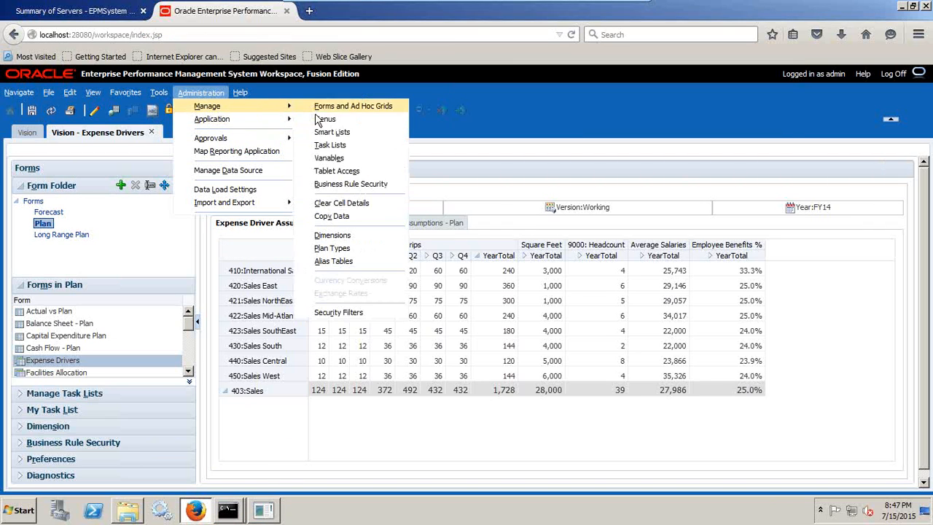
left_click(336, 236)
left_click(231, 278)
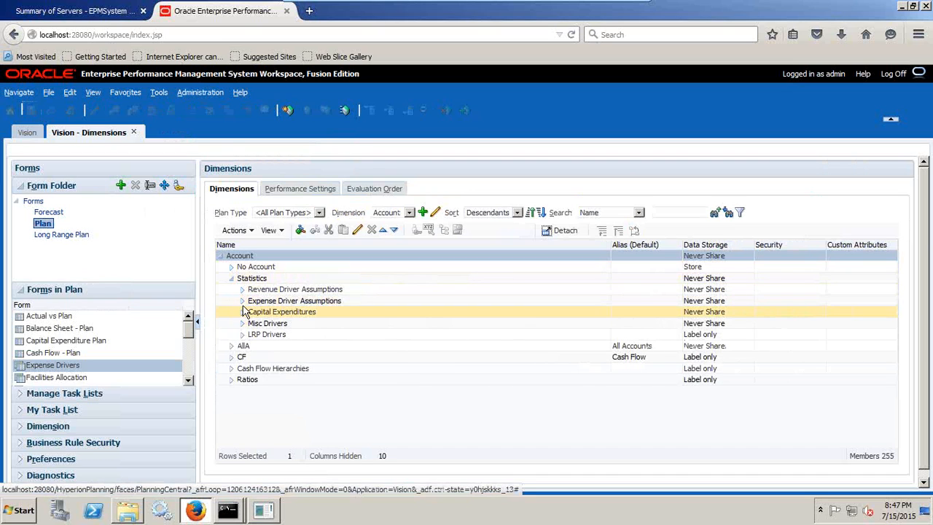
left_click(243, 300)
left_click(266, 352)
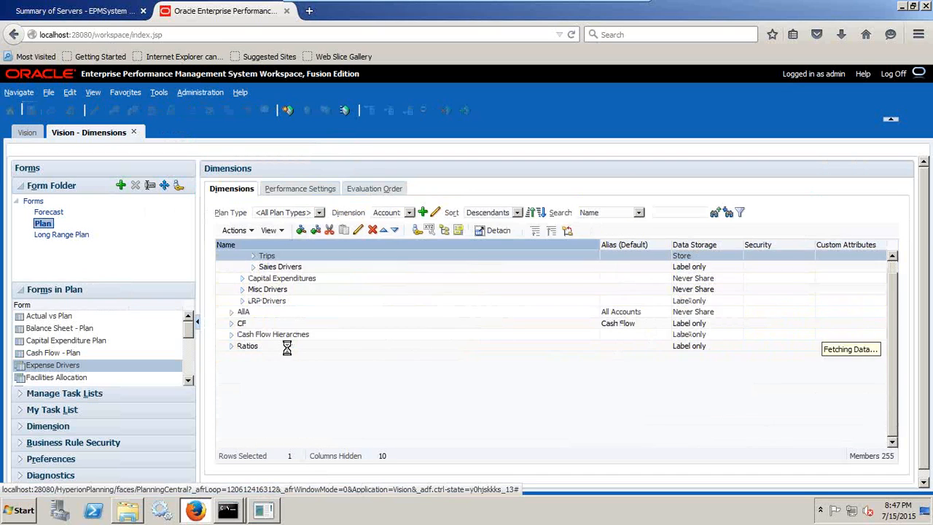
- Open the Trips member for editing, check its 445 Distribution option and save the member
left_click(358, 230)
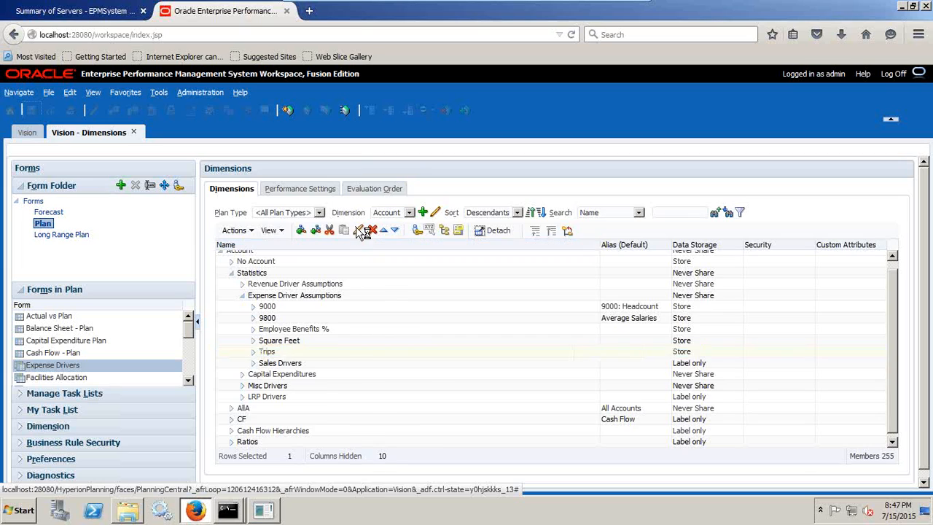
mouse_move(603, 6)
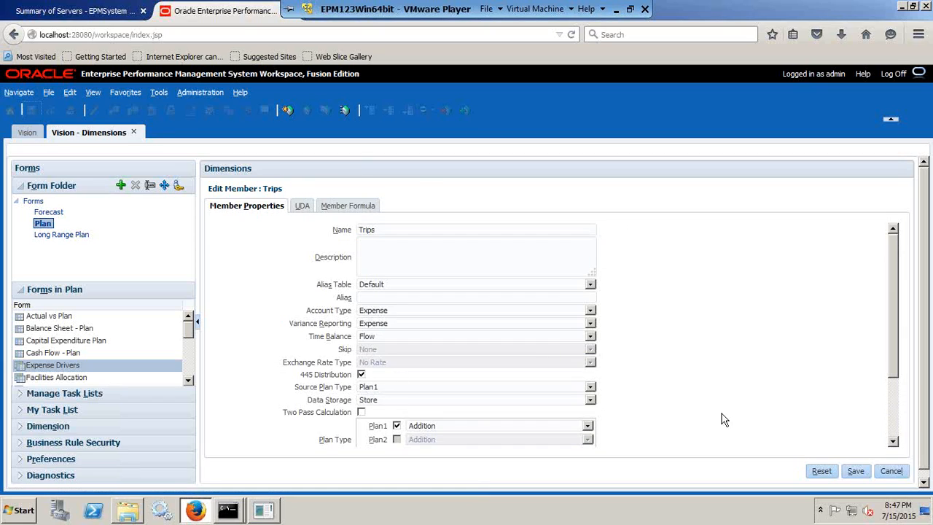
left_click(856, 471)
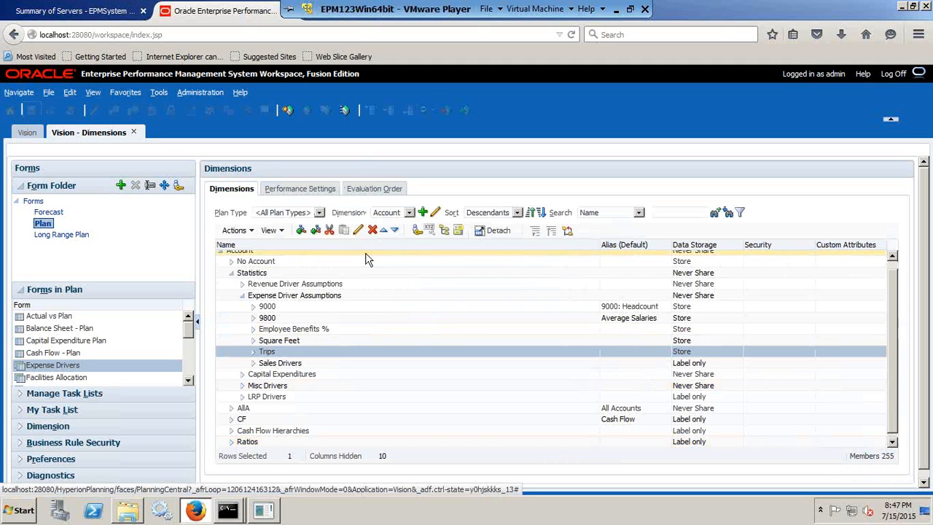
- Open the Expense Drivers form from the Plan folder and expand YearTotal under Trips into quarters
left_click(47, 215)
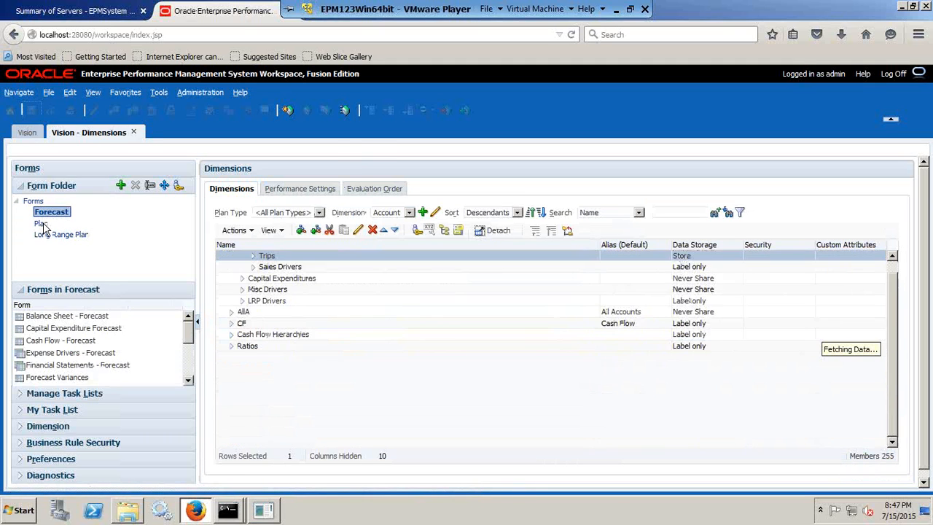
left_click(43, 223)
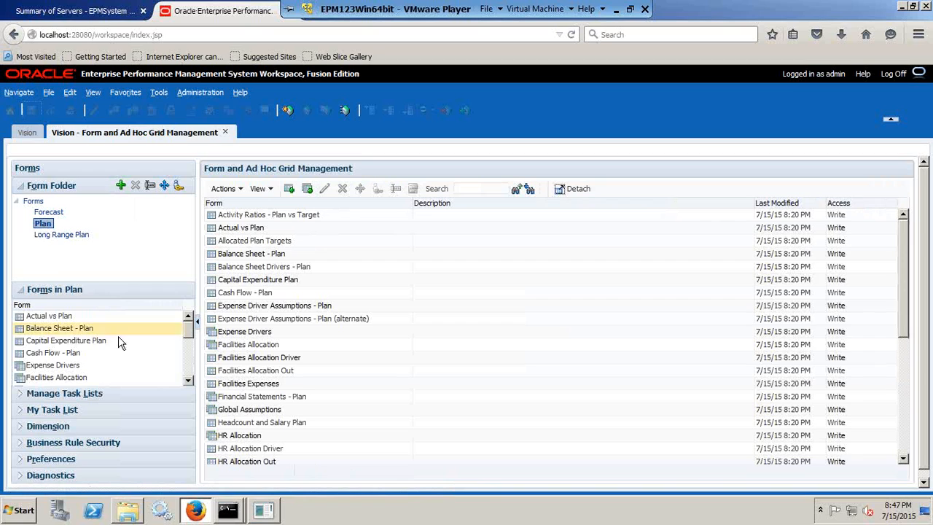
left_click(77, 365)
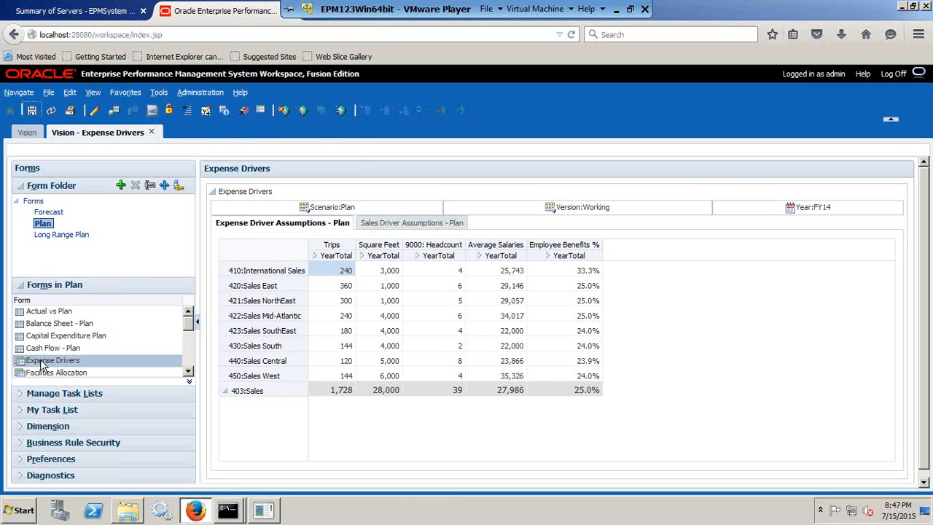
left_click(315, 256)
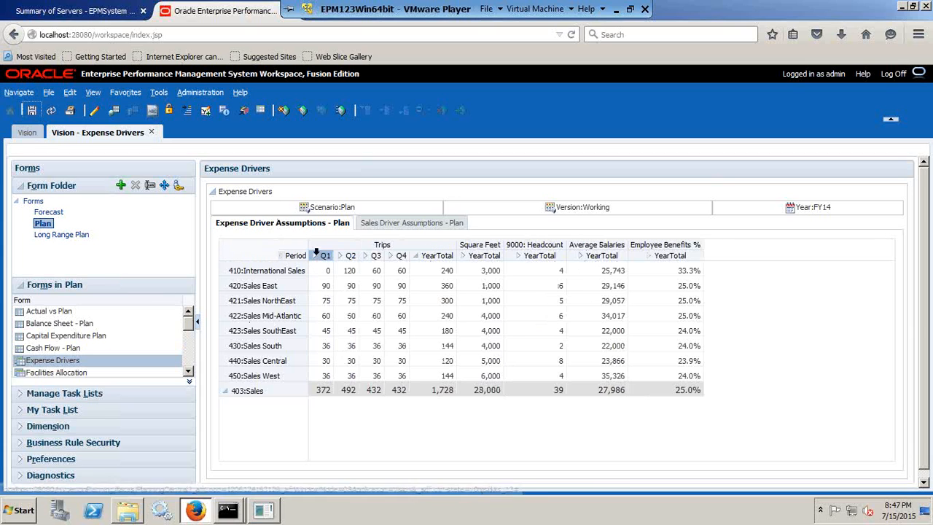
- Expand Q1 under Trips into months, enter 130 for International Sales in Q1, and save the form
left_click(310, 255)
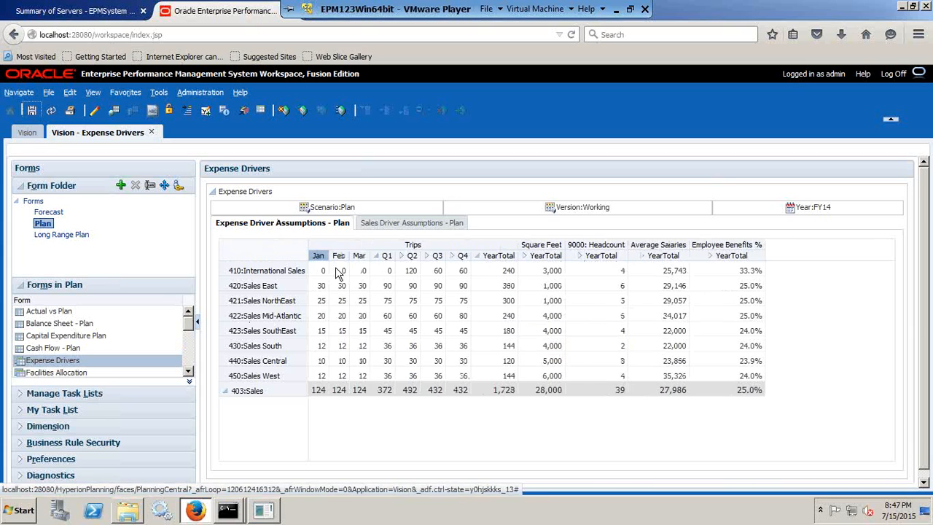
left_click(382, 270)
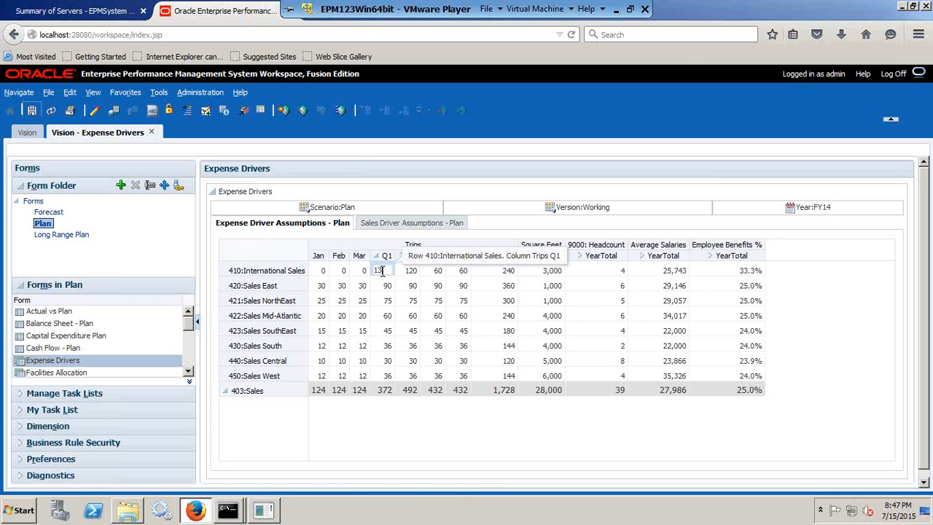
type("130")
left_click(33, 110)
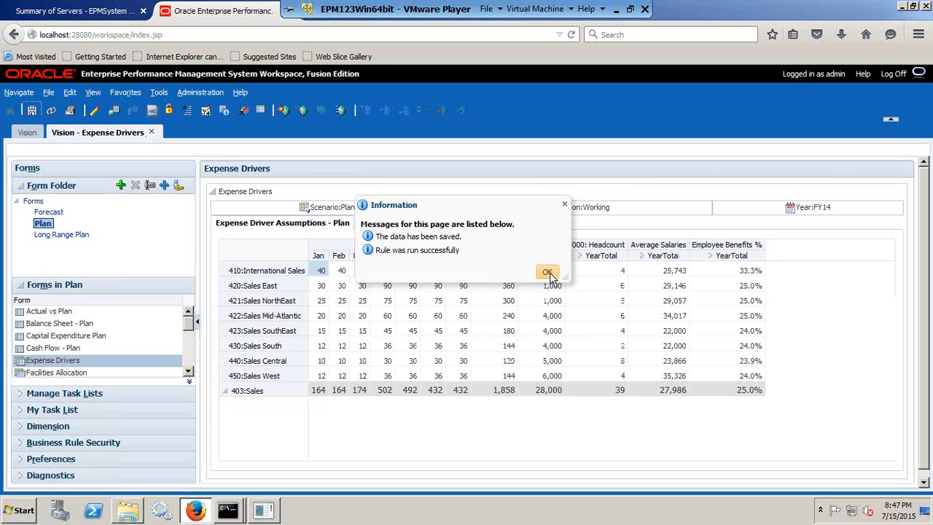
left_click(547, 271)
- Bring up the support445 query output in SQL*Plus and compare it with the "1 - 445" line in the Notepad notes
mouse_move(233, 514)
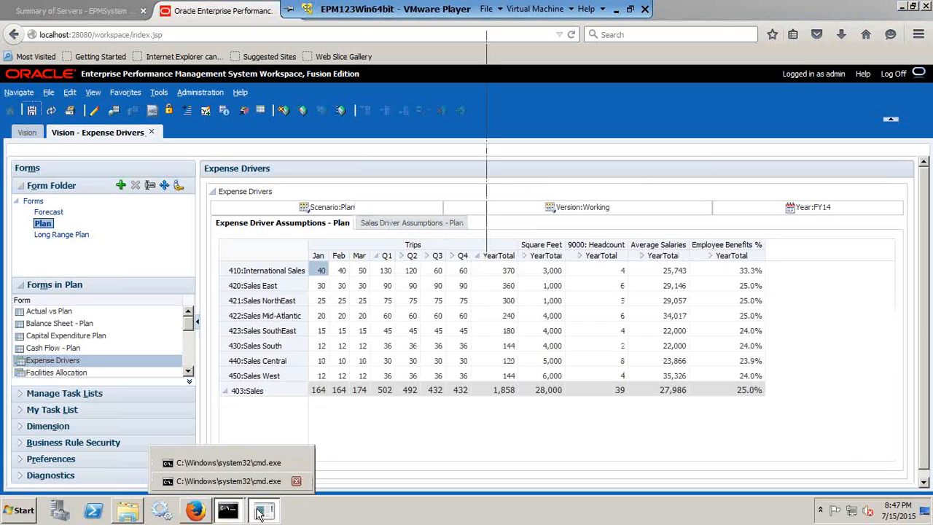
left_click(226, 481)
left_click_drag(148, 39, 535, 83)
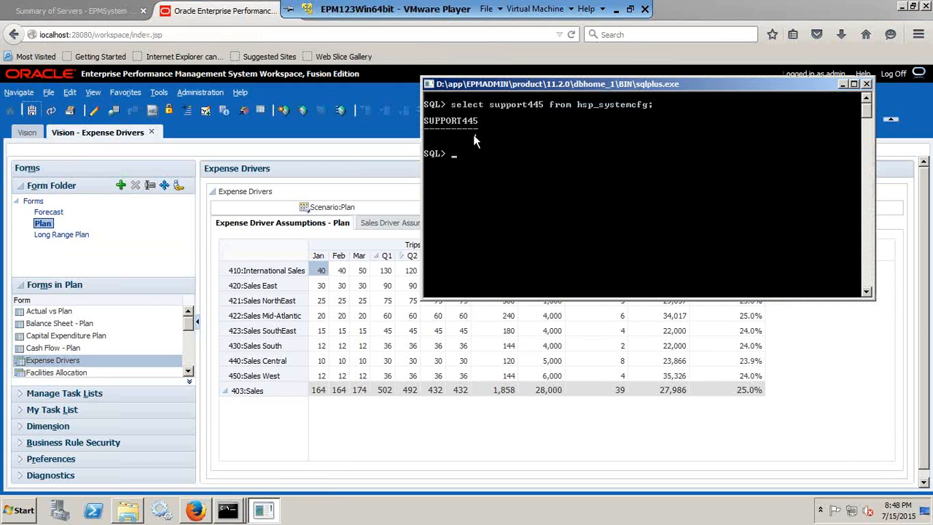
left_click(614, 9)
left_click(153, 231)
left_click_drag(119, 216, 34, 213)
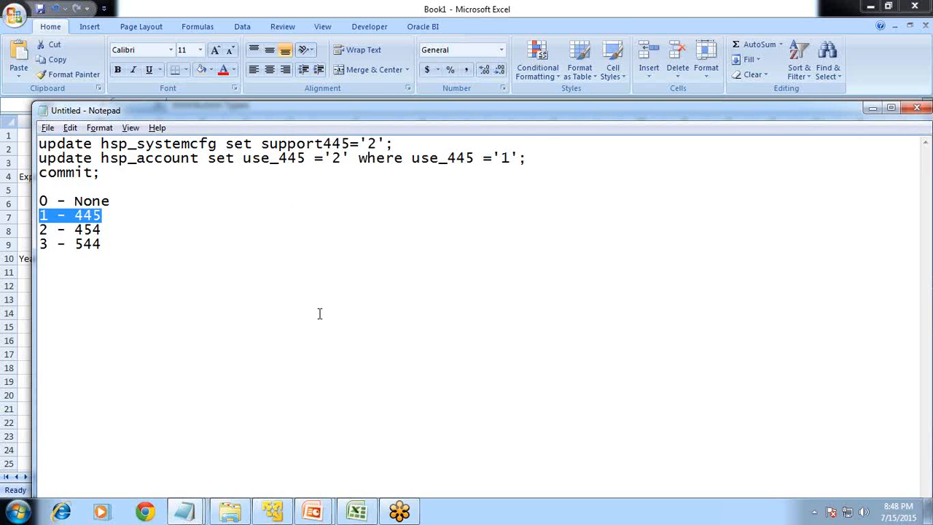
- Recheck the support445 value in the virtual machine and highlight the whole list of distribution codes, None to 544, in Notepad
left_click(311, 510)
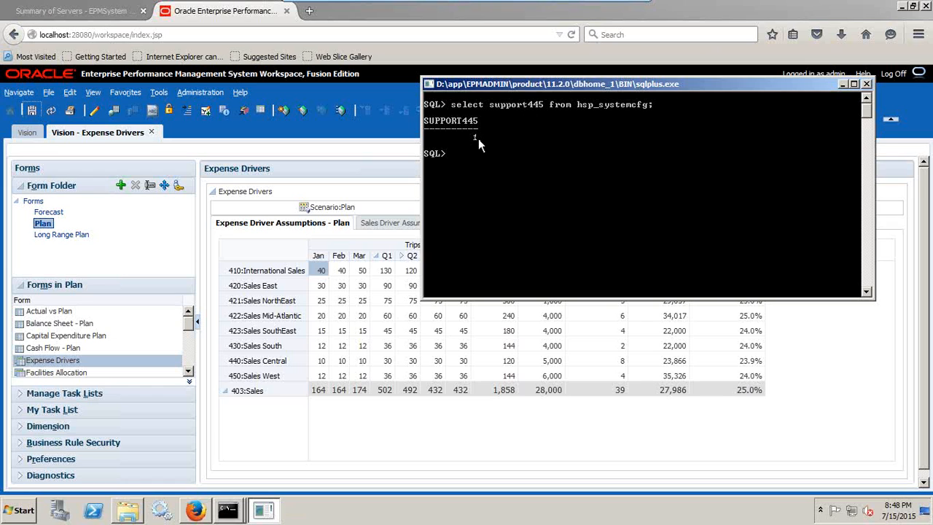
left_click(618, 8)
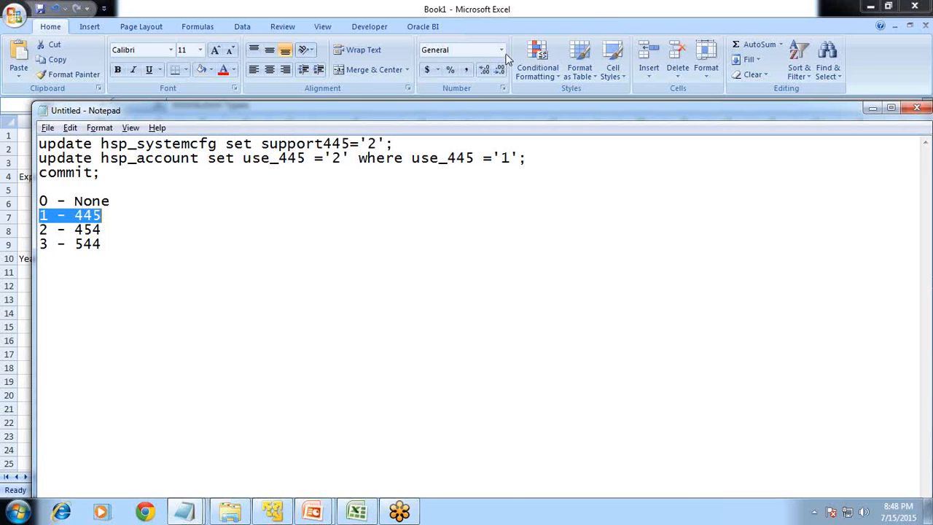
left_click_drag(128, 250, 31, 205)
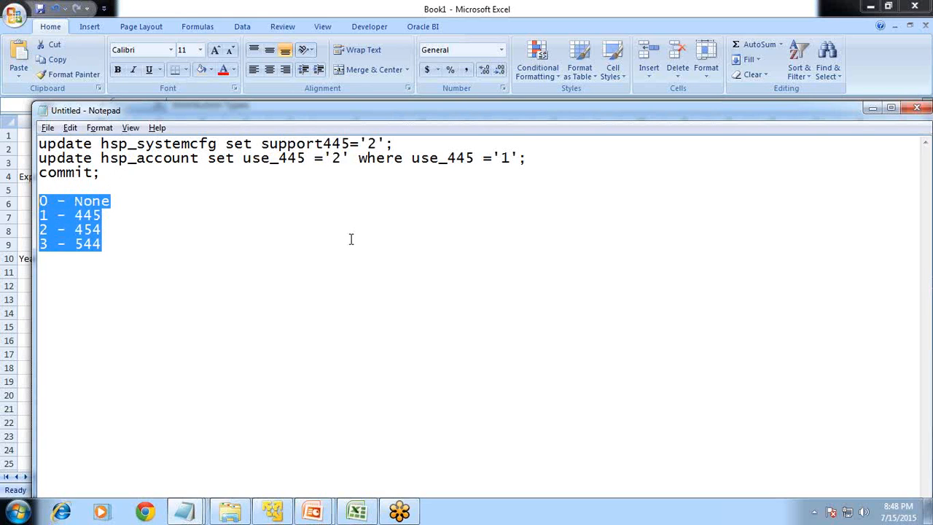
- Switch to the PowerPoint slide show and advance to the slide on forecasting salaries, misc expense and total expenses
mouse_move(311, 510)
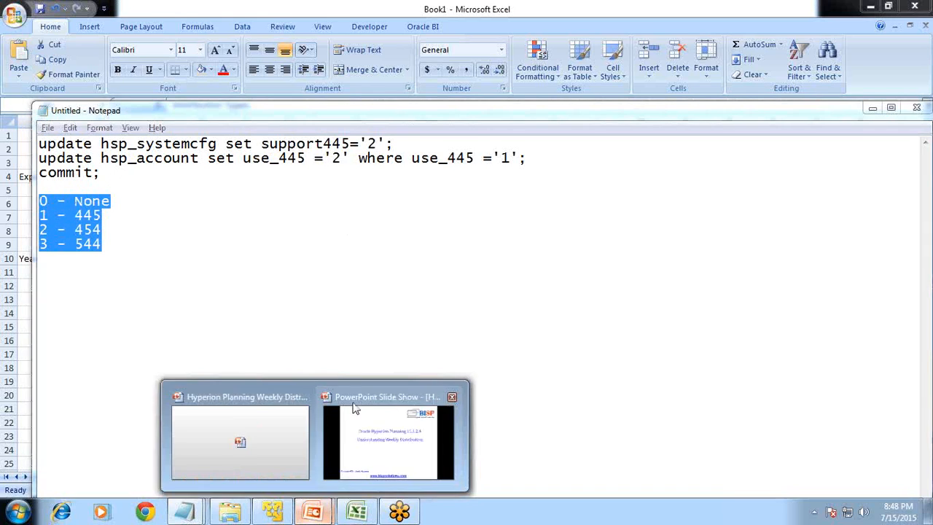
left_click(381, 413)
left_click(412, 323)
left_click(414, 326)
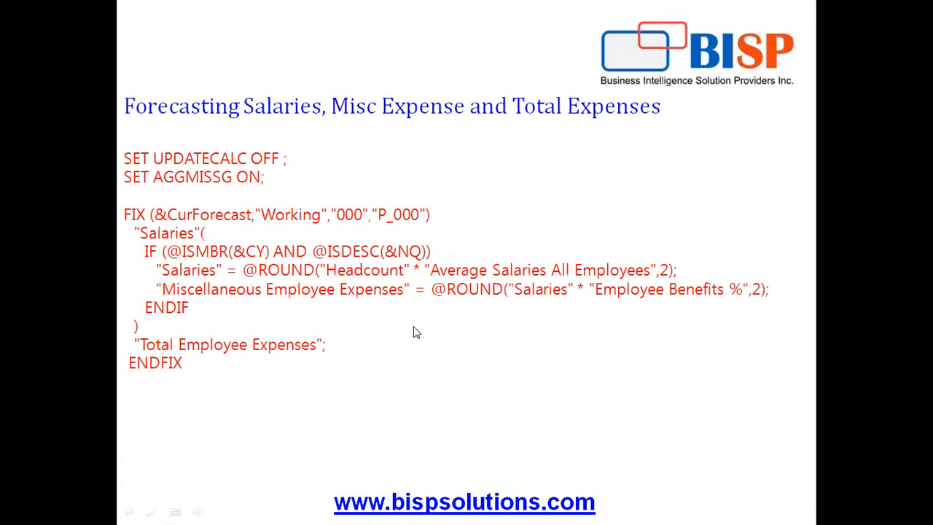